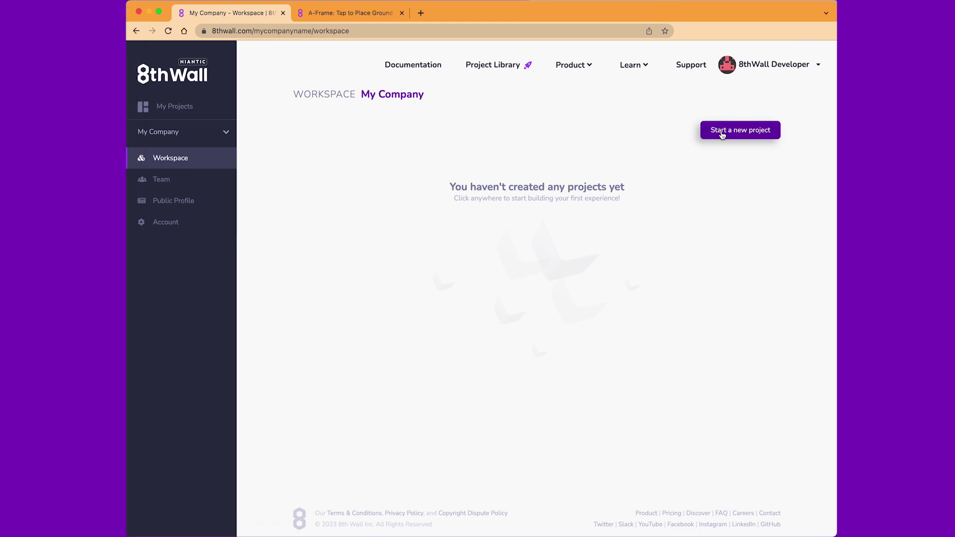
Start a new project with URL my-project and title 'My First WebAR Experience'
{"action": "left_click", "coordinate": [722, 131]}
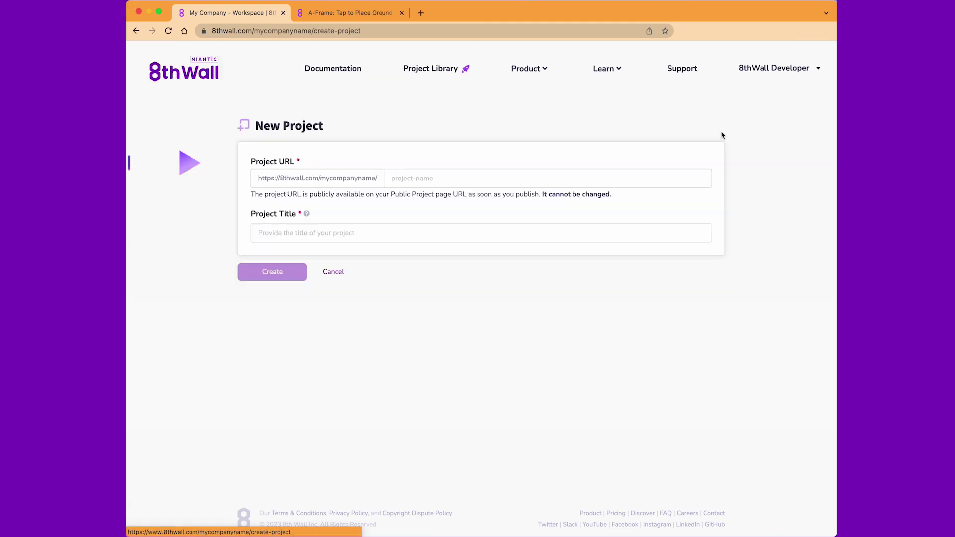
{"action": "left_click", "coordinate": [476, 175]}
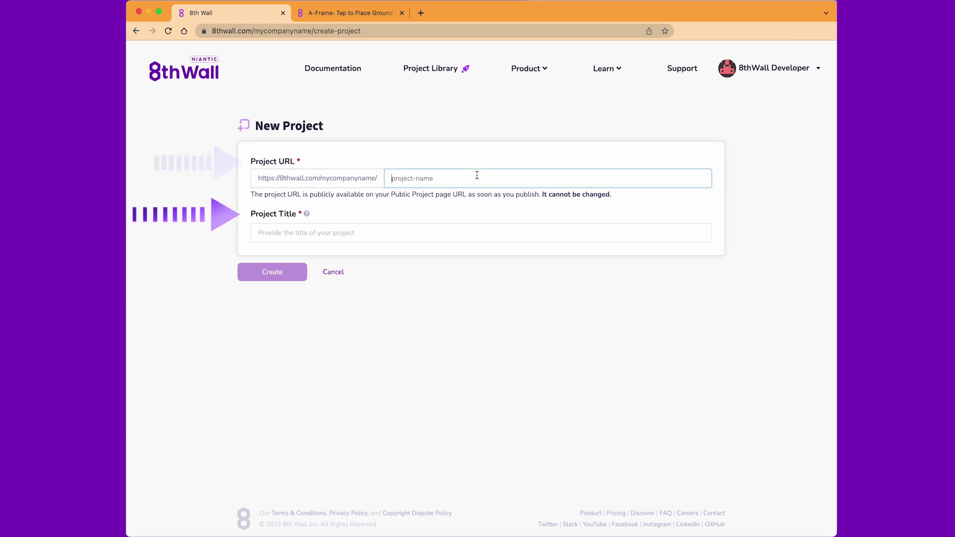
{"action": "type", "text": "my-project"}
{"action": "left_click", "coordinate": [358, 228]}
{"action": "type", "text": "My First WebAR E"}
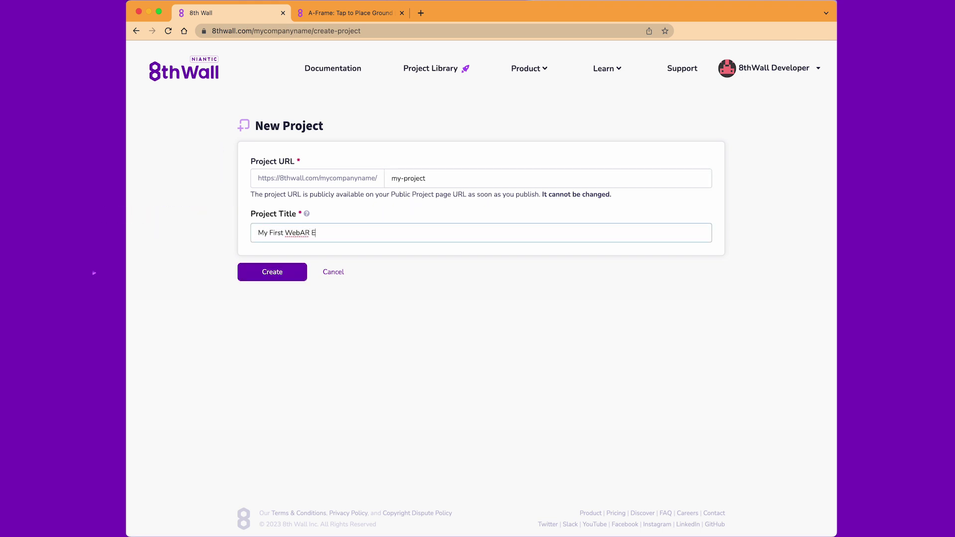
{"action": "type", "text": "xperience"}
{"action": "left_click", "coordinate": [273, 278]}
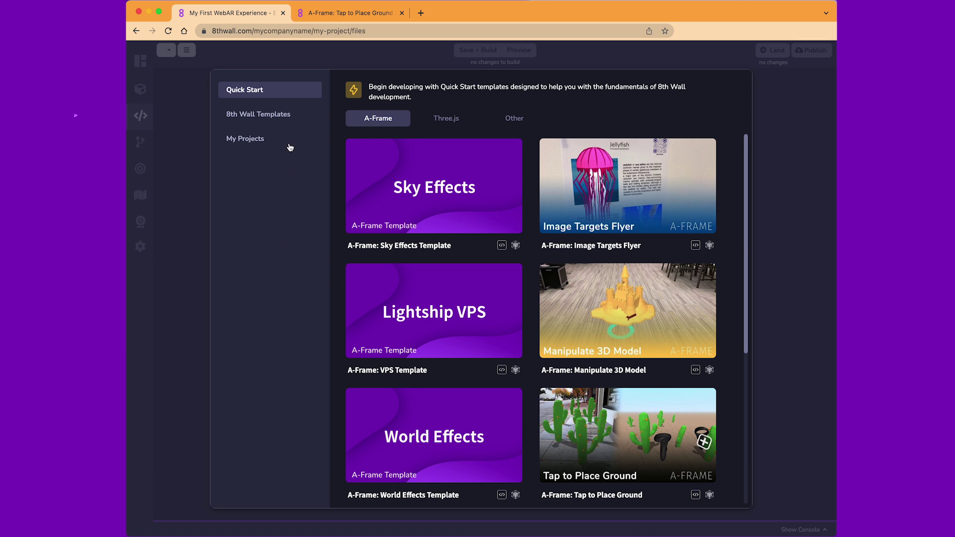
Search the templates for 'tap' and clone A-Frame: Tap to Place Ground into the project
{"action": "left_click", "coordinate": [278, 120]}
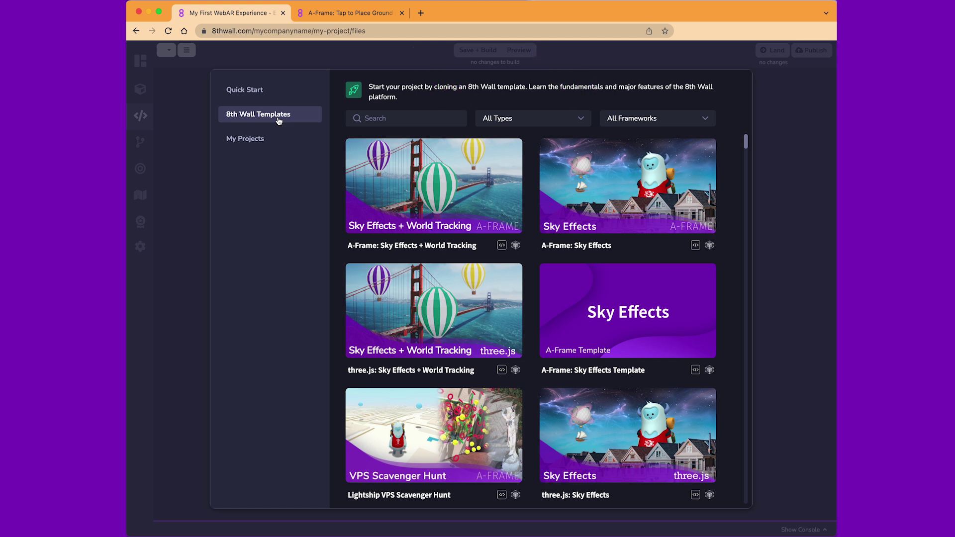
{"action": "left_click", "coordinate": [366, 119]}
{"action": "type", "text": "tap"}
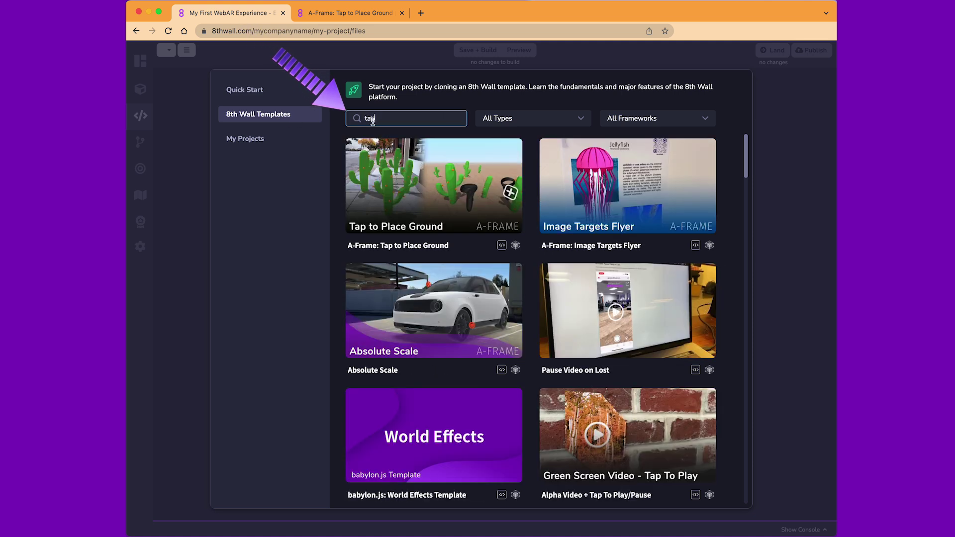
{"action": "left_click", "coordinate": [391, 177]}
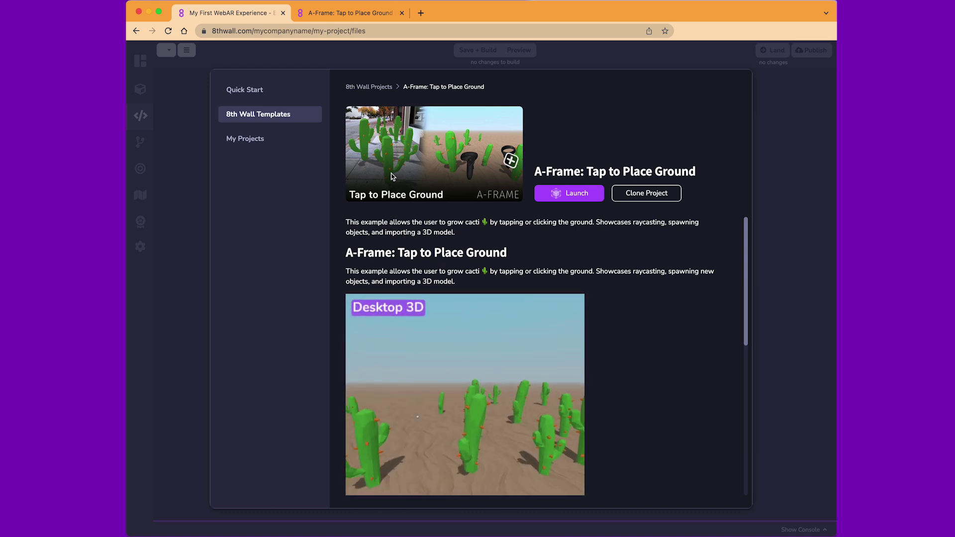
{"action": "left_click", "coordinate": [632, 199]}
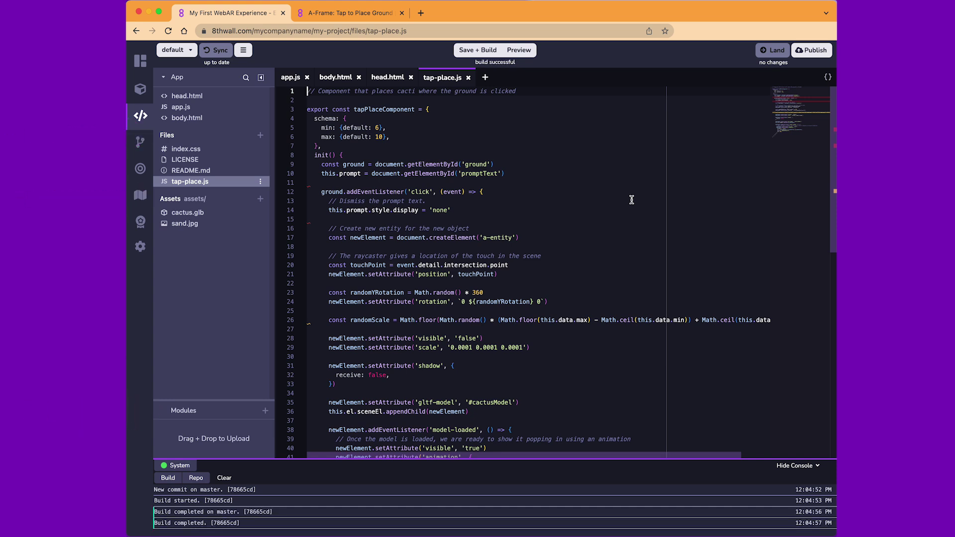
Open head.html, app.js and body.html in turn from the file tree
{"action": "left_click", "coordinate": [201, 101]}
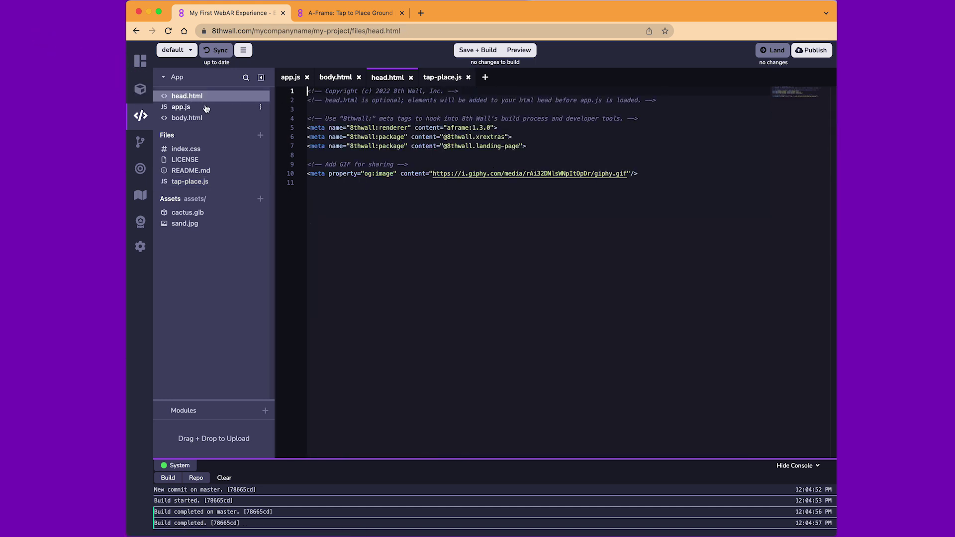
{"action": "left_click", "coordinate": [206, 109]}
{"action": "left_click", "coordinate": [218, 120]}
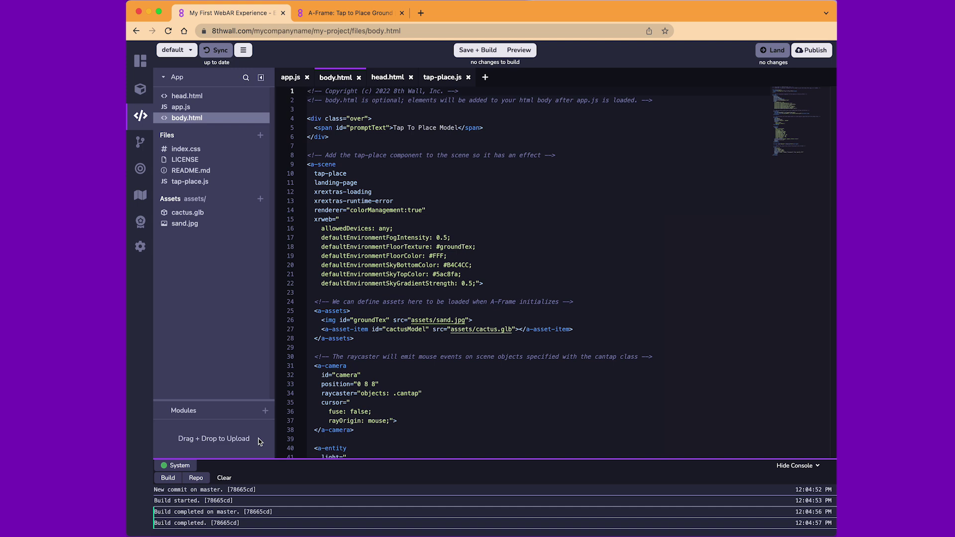
Highlight head.html's renderer, xrextras and landing-page meta tags, then return to body.html
{"action": "left_click", "coordinate": [187, 96]}
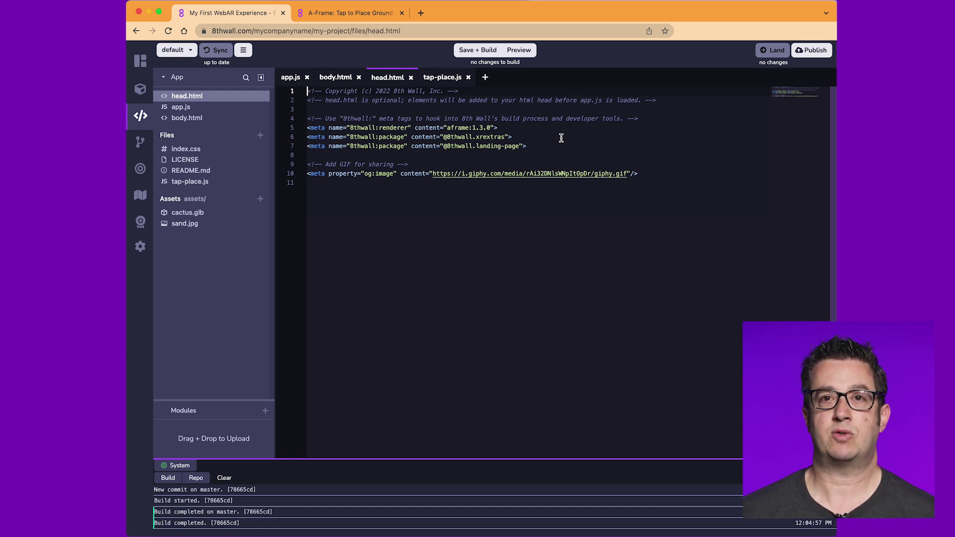
{"action": "triple_click", "coordinate": [307, 129]}
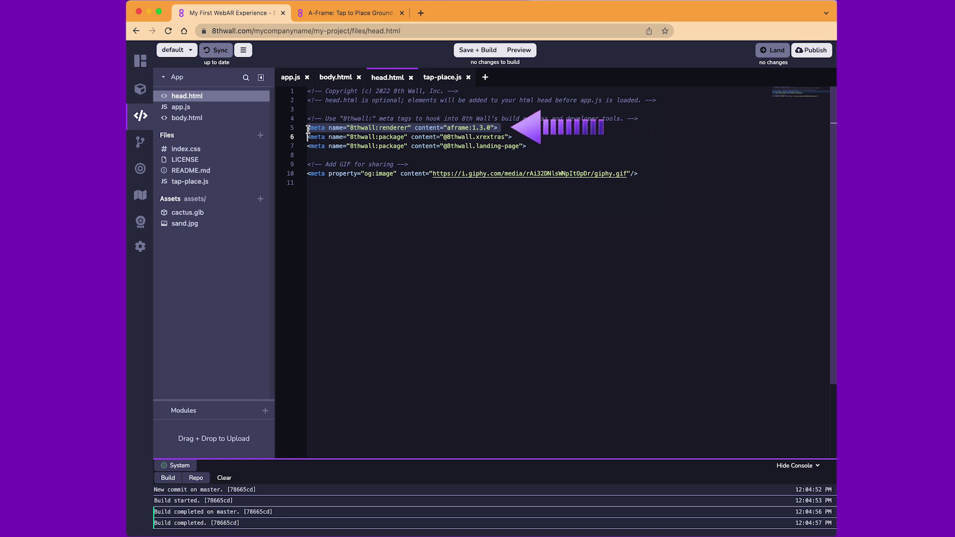
{"action": "triple_click", "coordinate": [308, 138]}
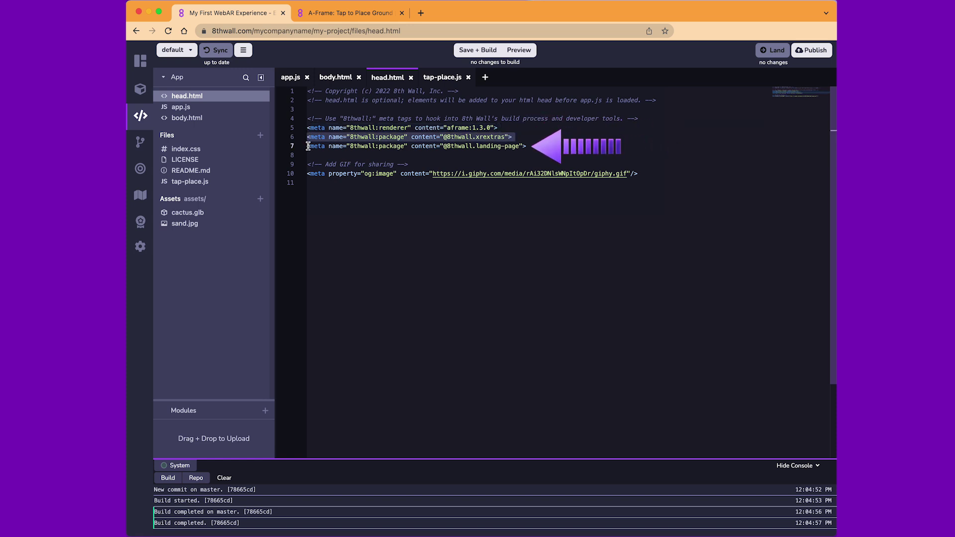
{"action": "triple_click", "coordinate": [308, 146]}
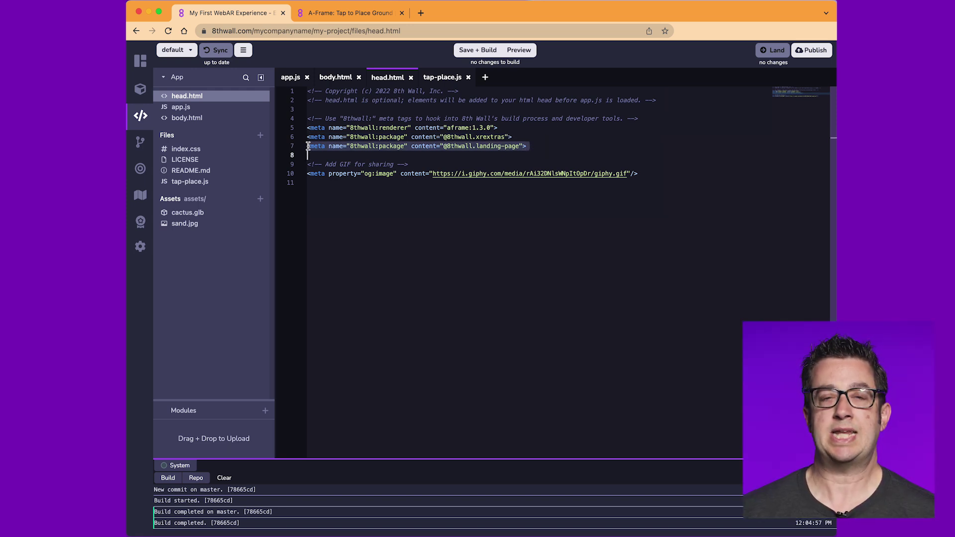
{"action": "left_click", "coordinate": [224, 123]}
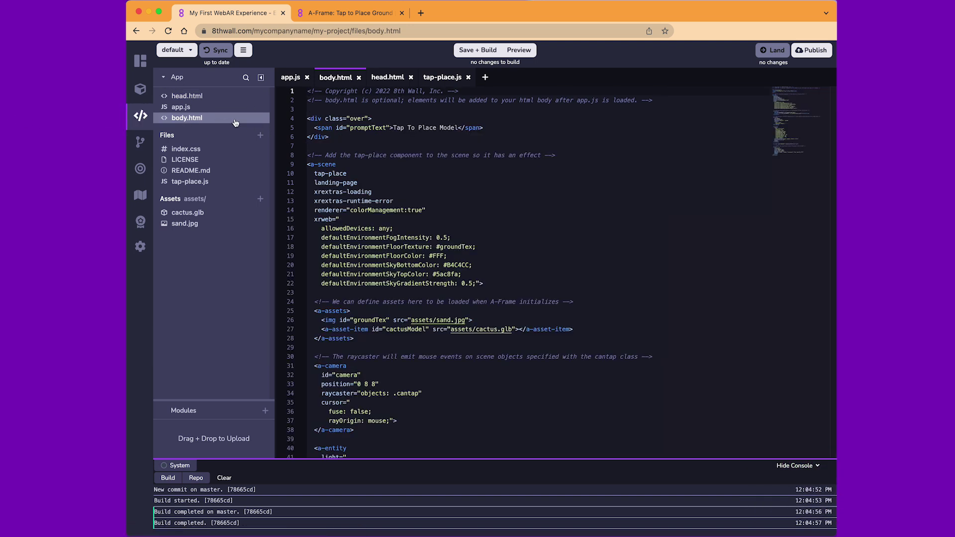
{"action": "mouse_move", "coordinate": [304, 119]}
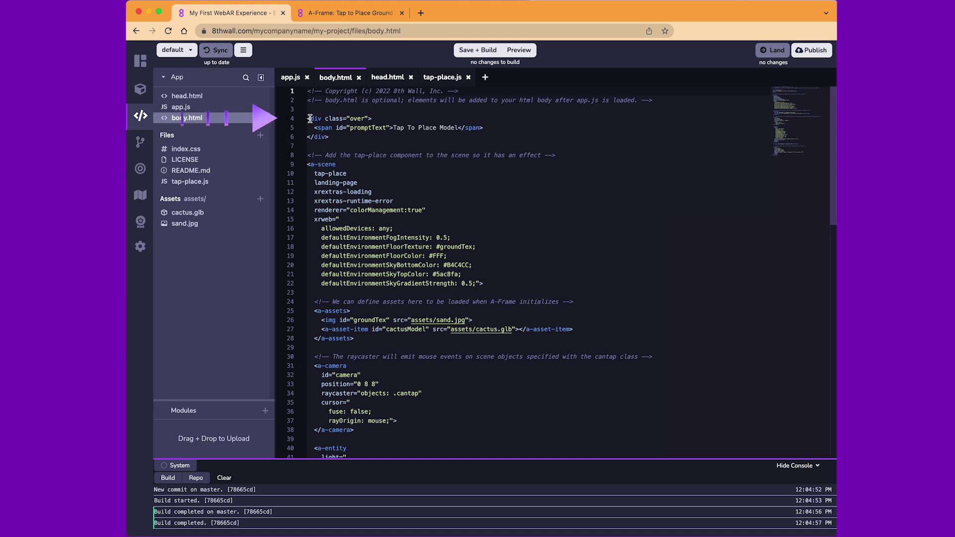
{"action": "left_click_drag", "start_coordinate": [310, 119], "coordinate": [347, 138]}
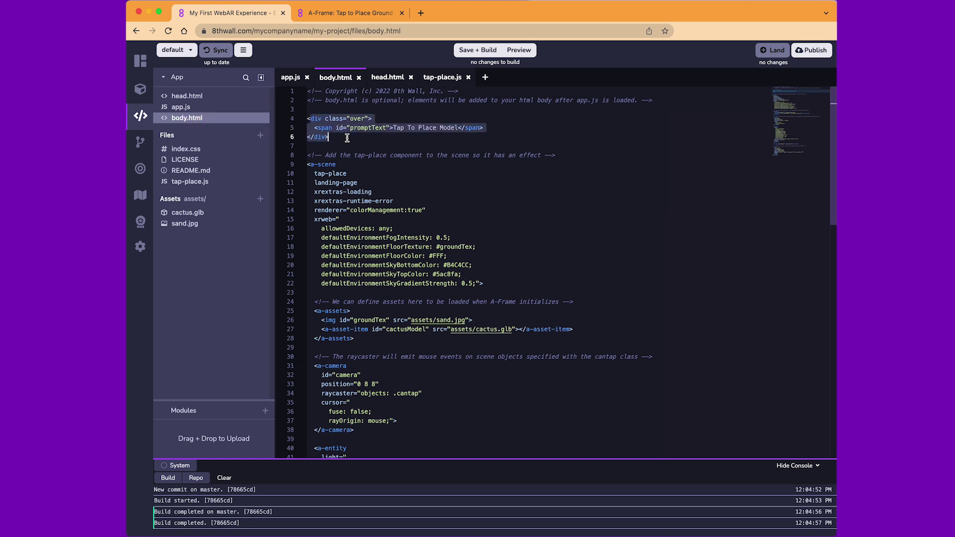
{"action": "left_click", "coordinate": [313, 311]}
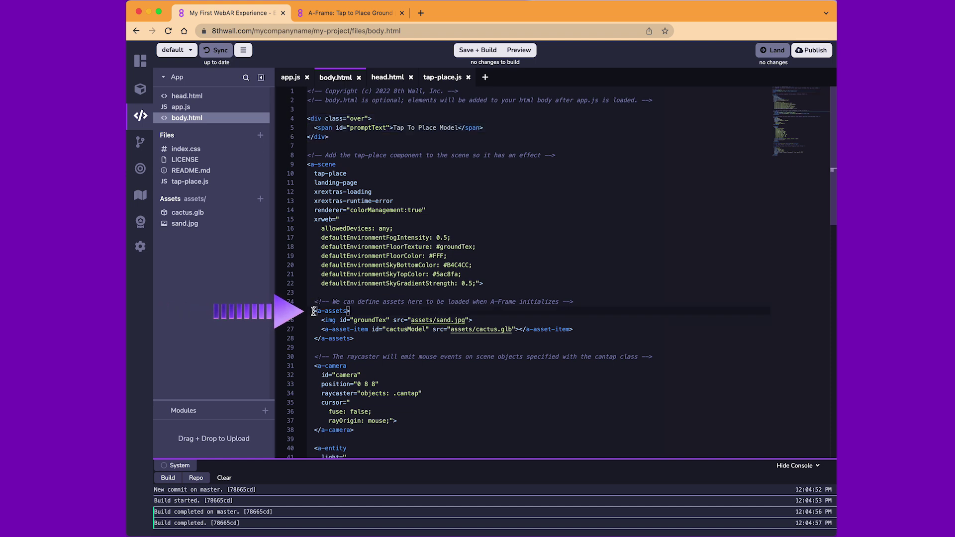
{"action": "left_click_drag", "start_coordinate": [340, 320], "coordinate": [367, 339]}
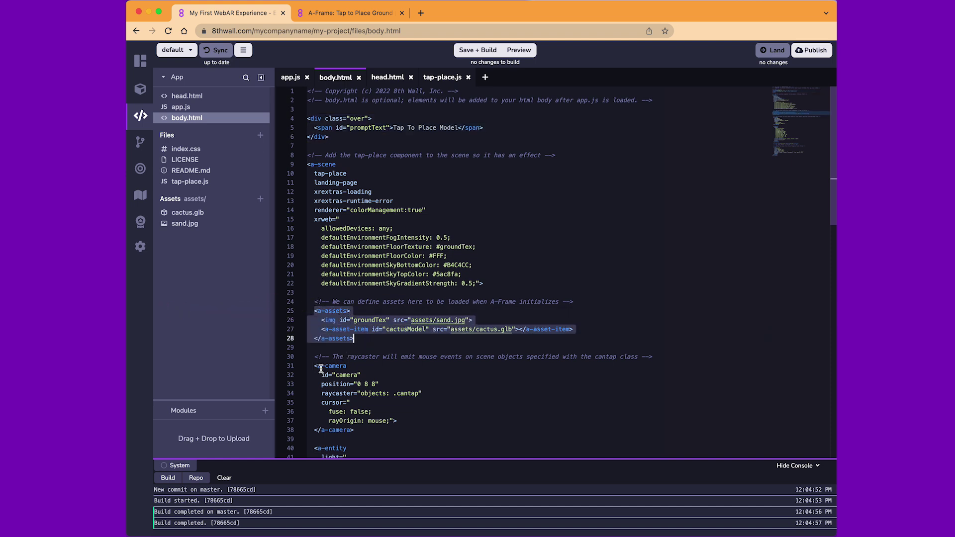
{"action": "left_click_drag", "start_coordinate": [312, 366], "coordinate": [380, 431]}
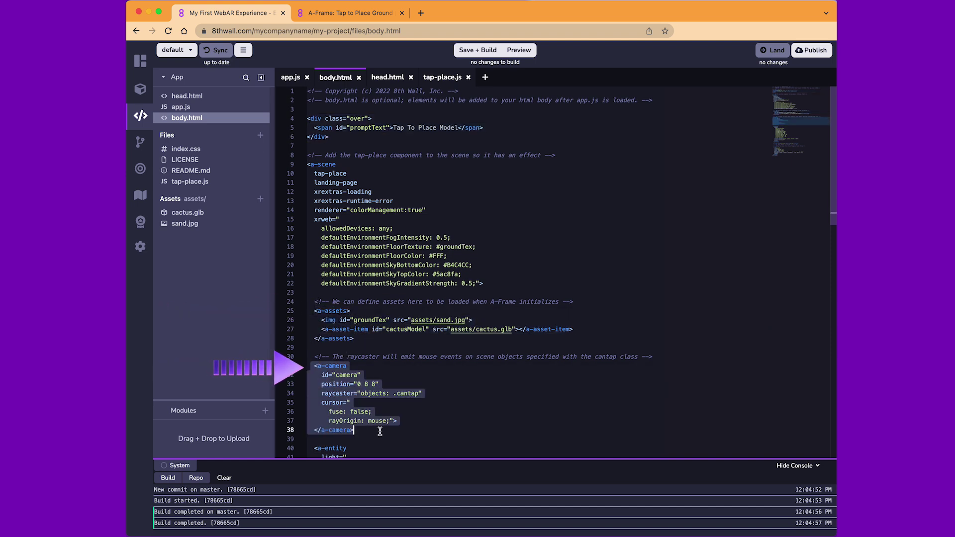
{"action": "scroll", "coordinate": [446, 397], "scroll_direction": "down", "scroll_amount": 5}
{"action": "scroll", "coordinate": [444, 398], "scroll_direction": "down", "scroll_amount": 3}
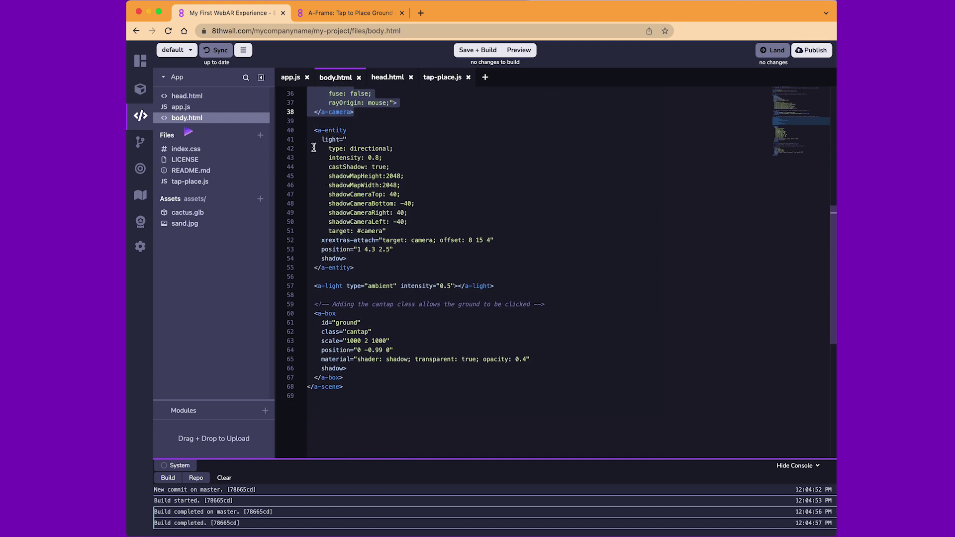
{"action": "left_click_drag", "start_coordinate": [312, 129], "coordinate": [376, 268]}
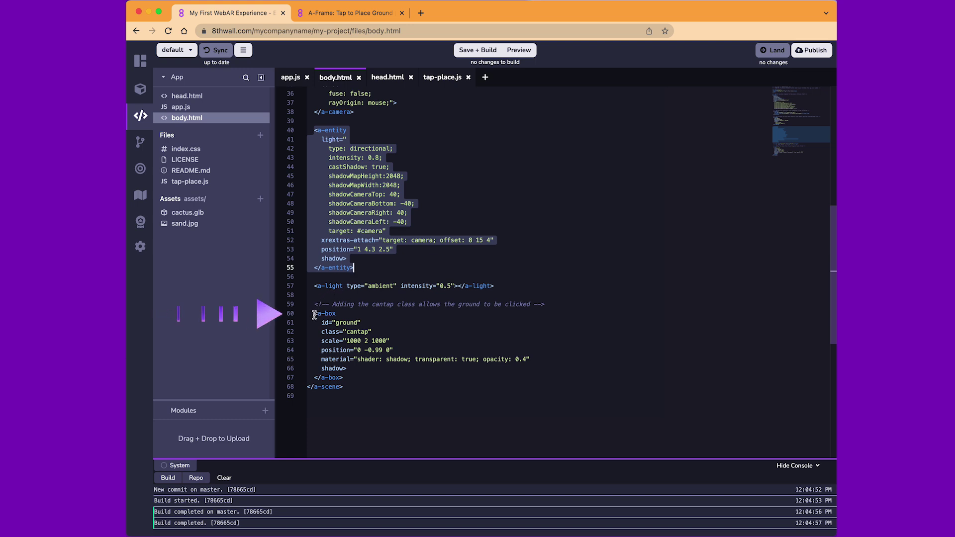
{"action": "left_click_drag", "start_coordinate": [314, 313], "coordinate": [356, 379]}
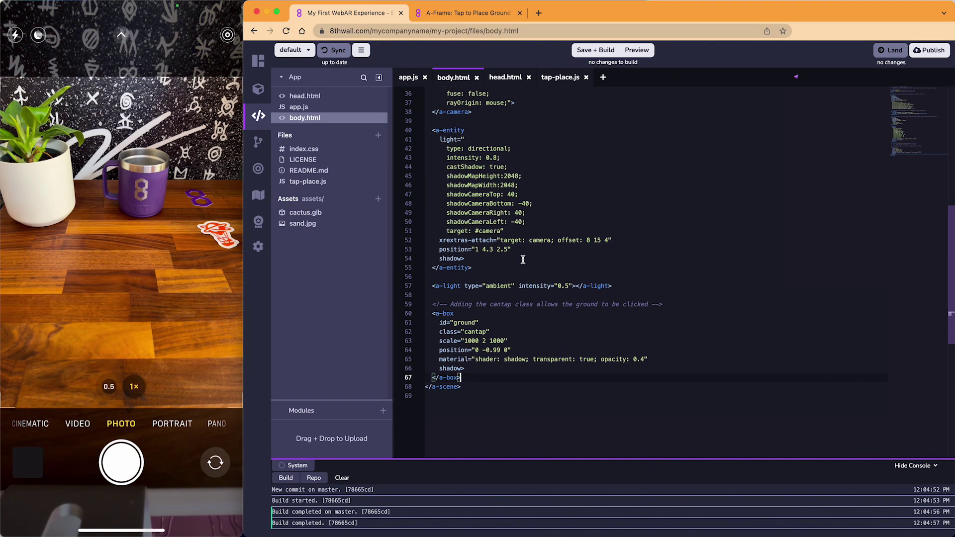
Show the Preview QR code to run the cactus scene on the phone
{"action": "left_click", "coordinate": [642, 51]}
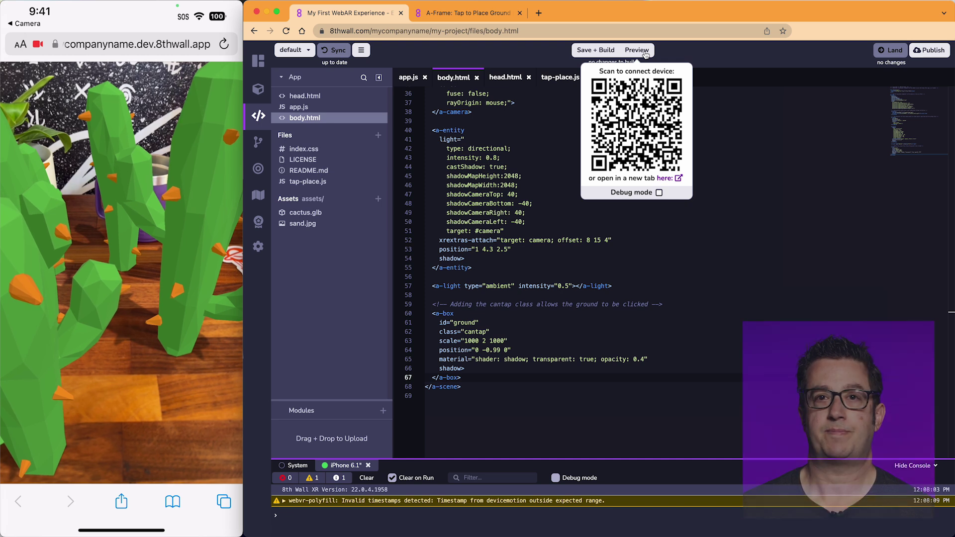
Upload flower.glb to the project assets and inspect the model from an angle
{"action": "left_click", "coordinate": [340, 285]}
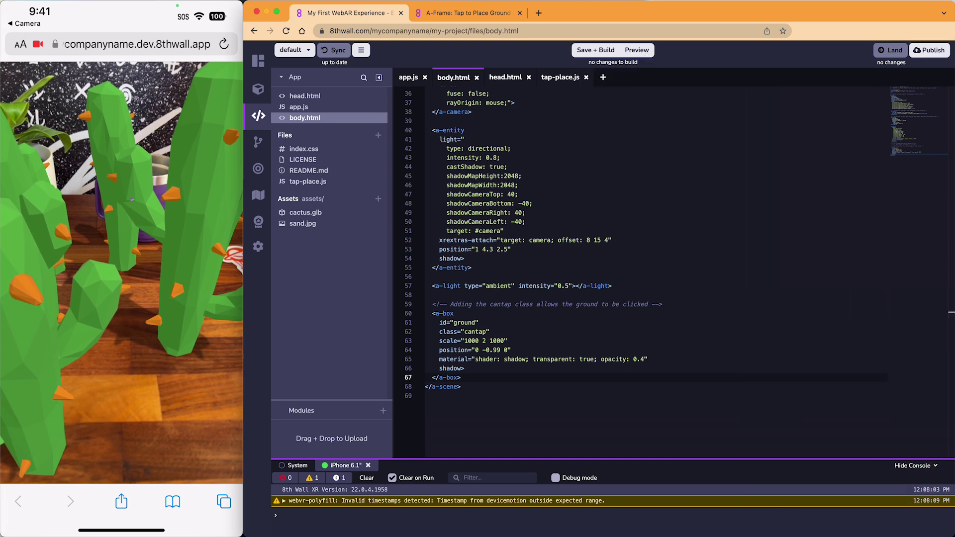
{"action": "left_click_drag", "start_coordinate": [352, 417], "coordinate": [316, 302]}
{"action": "left_click_drag", "start_coordinate": [295, 254], "coordinate": [299, 254]}
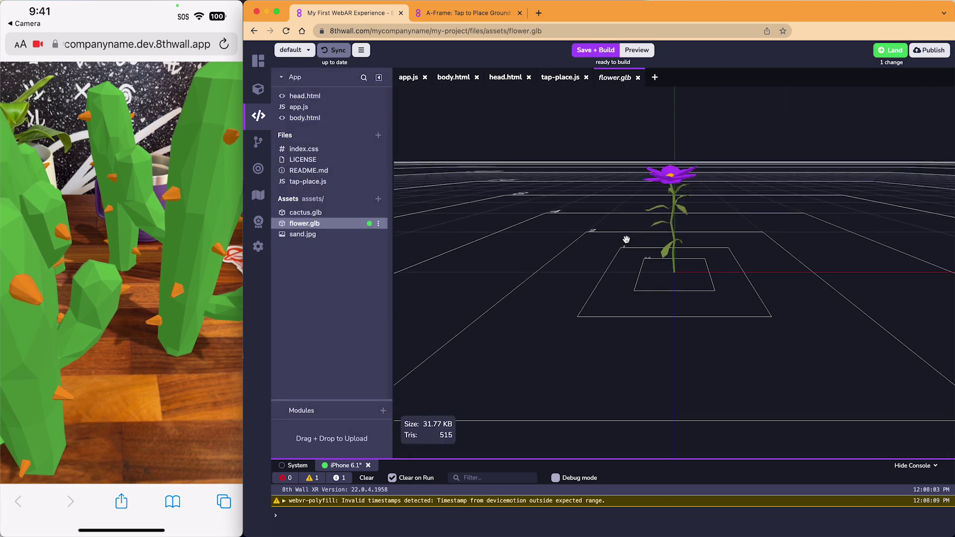
{"action": "mouse_move", "coordinate": [626, 239]}
{"action": "left_mouse_down"}
{"action": "mouse_move", "coordinate": [856, 245]}
{"action": "mouse_move", "coordinate": [697, 294]}
{"action": "mouse_move", "coordinate": [567, 249]}
{"action": "left_mouse_up"}
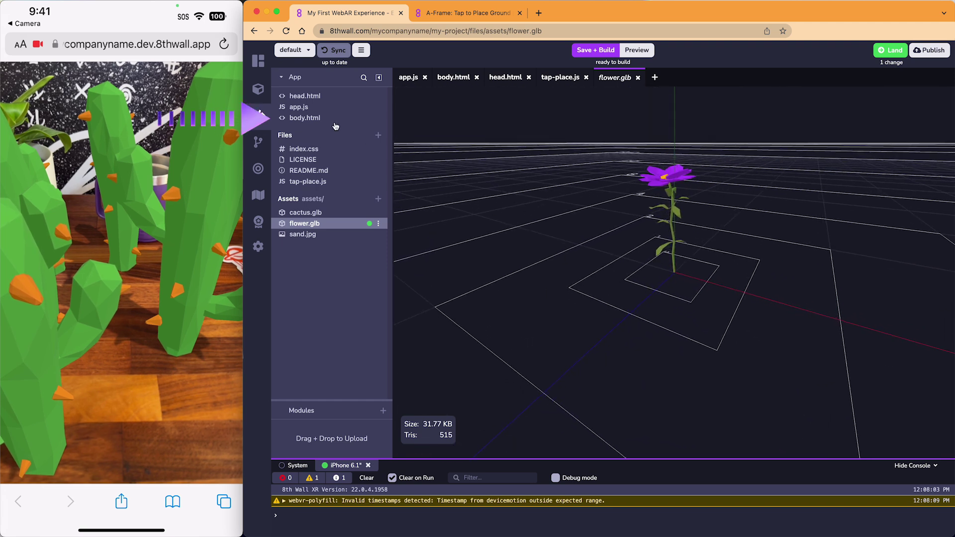
Change the body.html model src from assets/cactus.glb to assets/flower.glb
{"action": "left_click", "coordinate": [314, 118]}
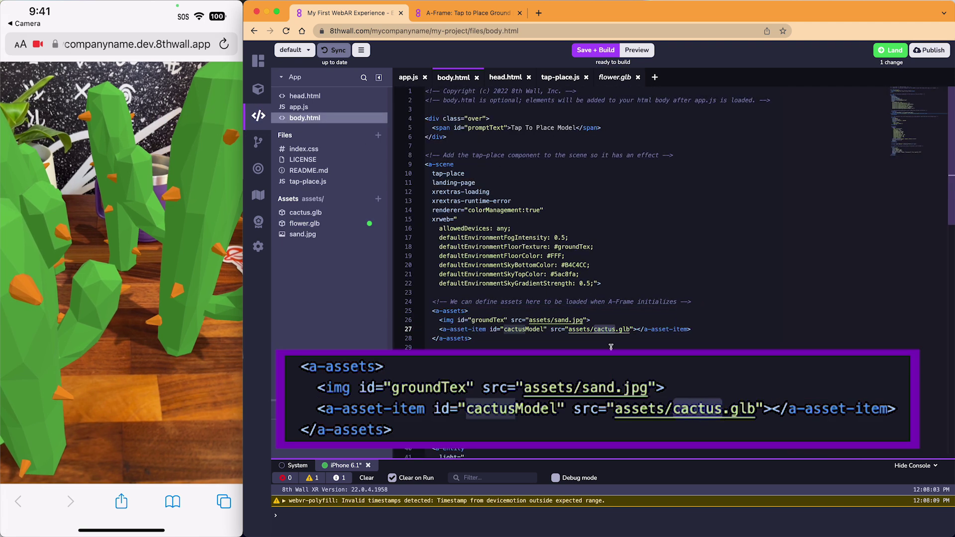
{"action": "type", "text": "flower"}
{"action": "left_click", "coordinate": [694, 331]}
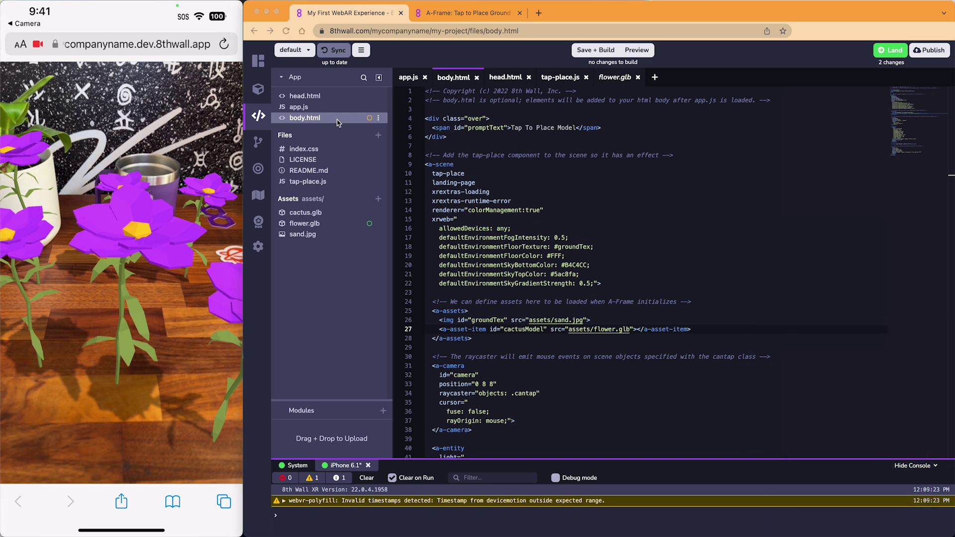
{"action": "left_click", "coordinate": [334, 98]}
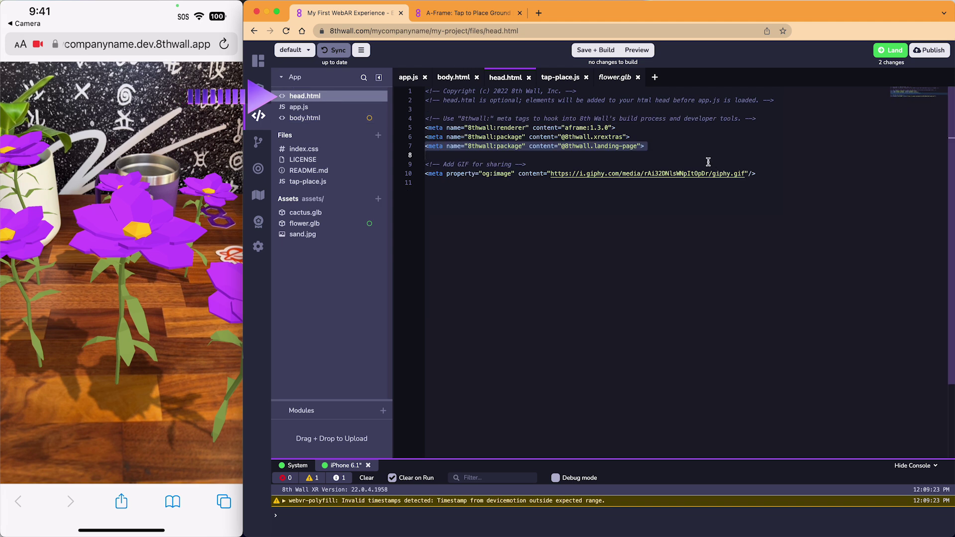
Add the aframe-extras-6.1.1.min.js script tag on line 12 of head.html
{"action": "left_click", "coordinate": [720, 201]}
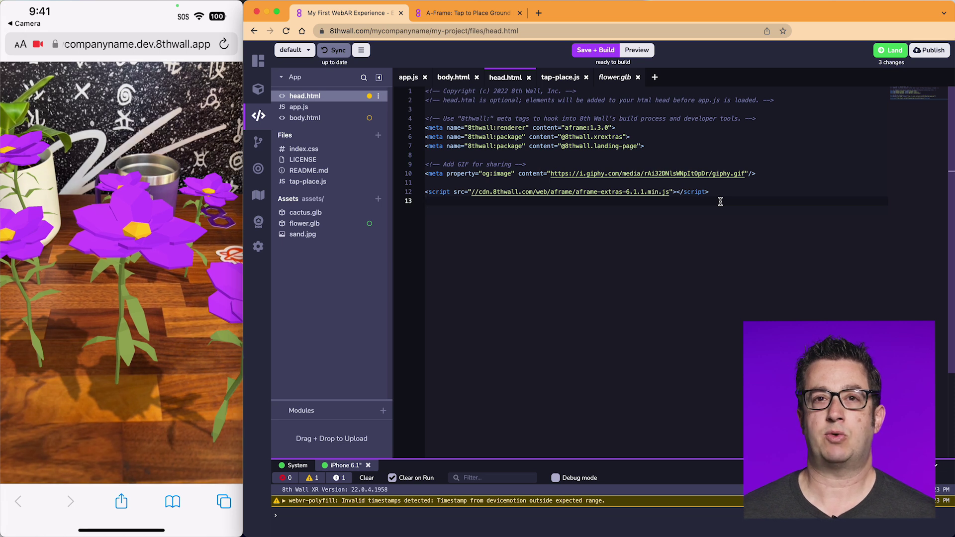
In tap-place.js's model-loaded listener, add setAttribute('animation-mixer', 'clip: bounce')
{"action": "left_click", "coordinate": [337, 183]}
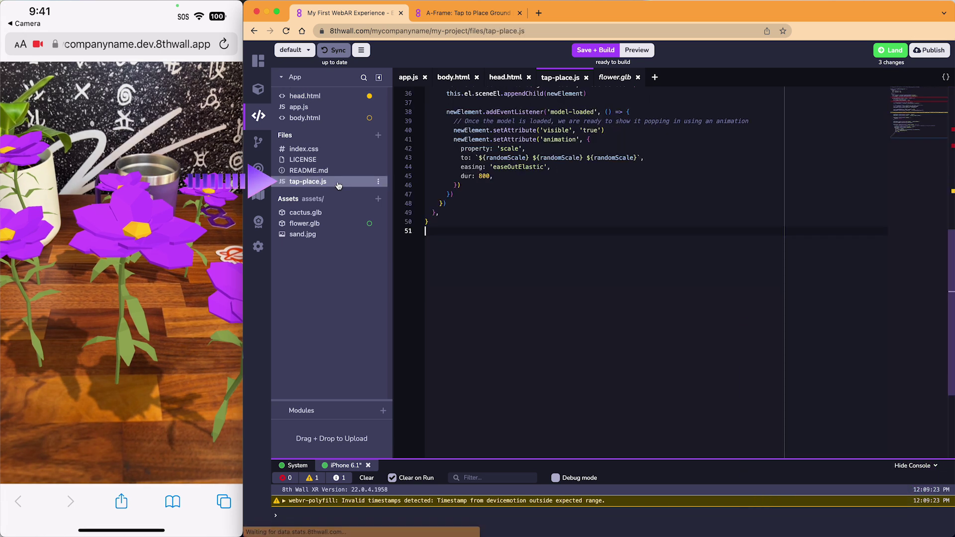
{"action": "scroll", "coordinate": [542, 197], "scroll_direction": "up", "scroll_amount": 5}
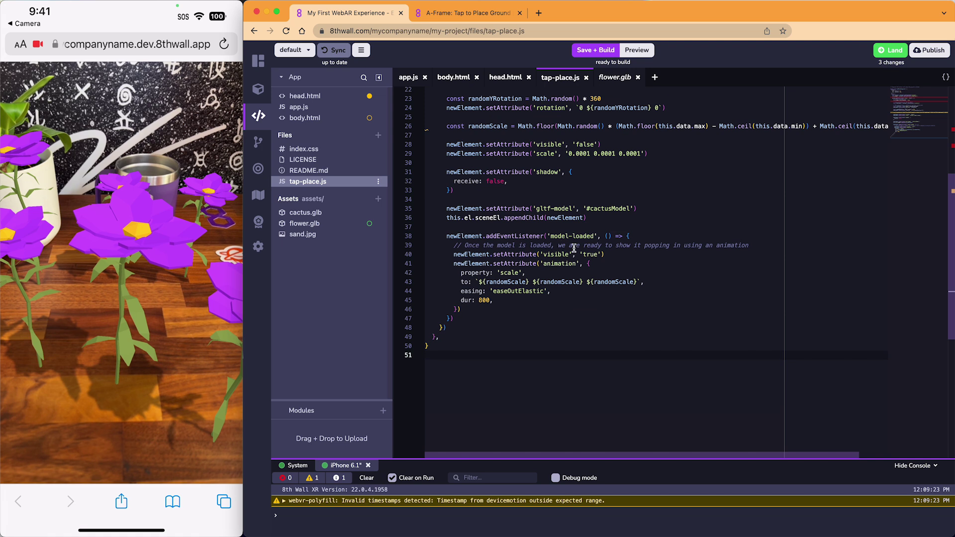
{"action": "left_click", "coordinate": [612, 254]}
{"action": "key", "text": "Return"}
{"action": "type", "text": "newE"}
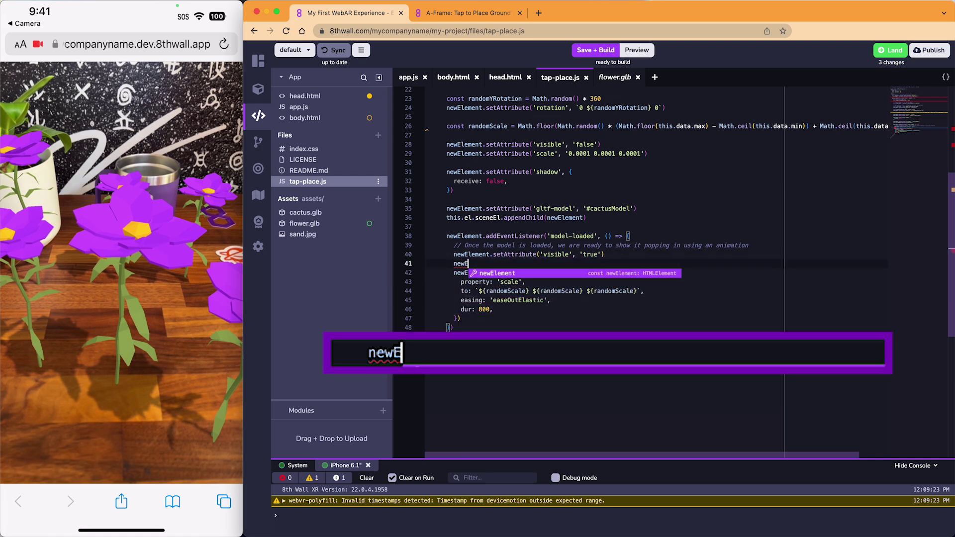
{"action": "type", "text": "lement.setAttribute"}
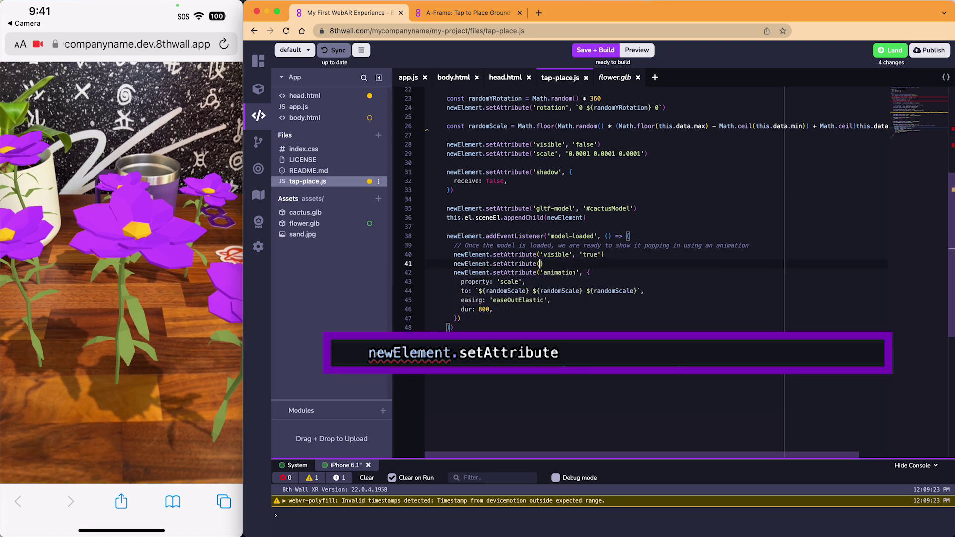
{"action": "type", "text": "('animation-mi"}
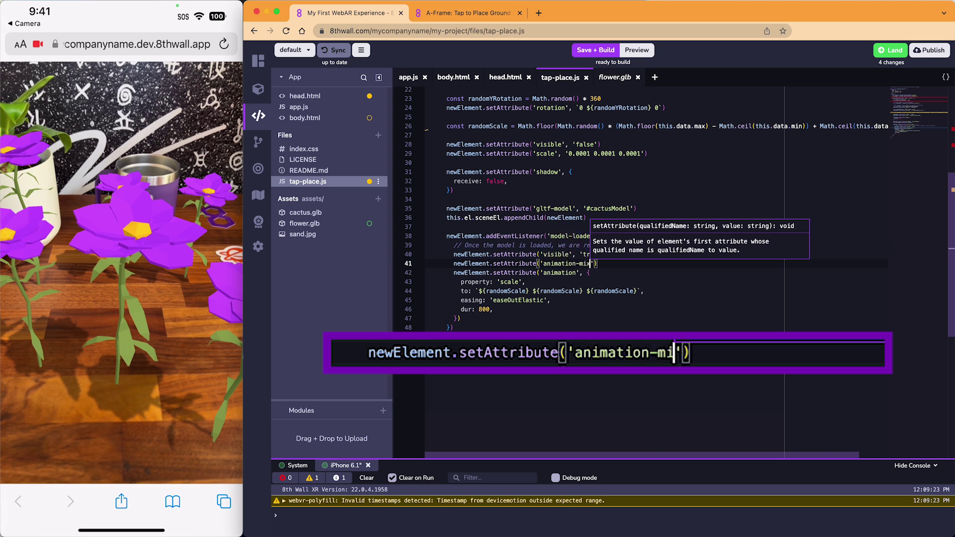
{"action": "type", "text": "xer',"}
{"action": "type", "text": " '"}
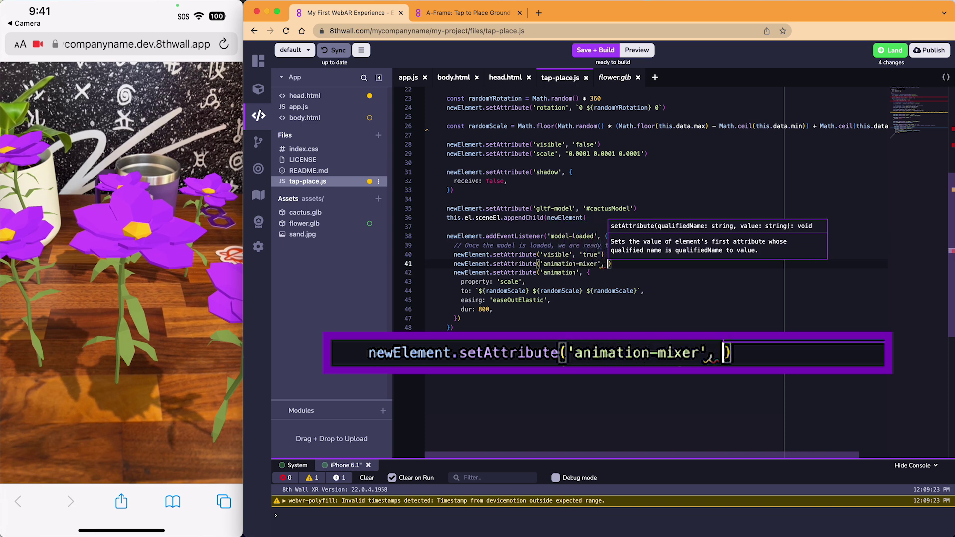
{"action": "type", "text": "clip:"}
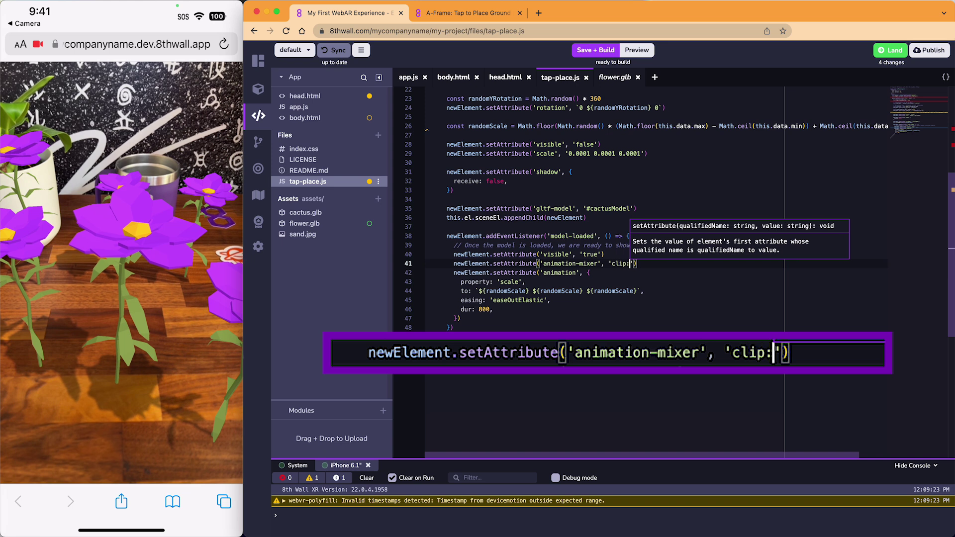
{"action": "type", "text": " bounce"}
{"action": "key", "text": "End"}
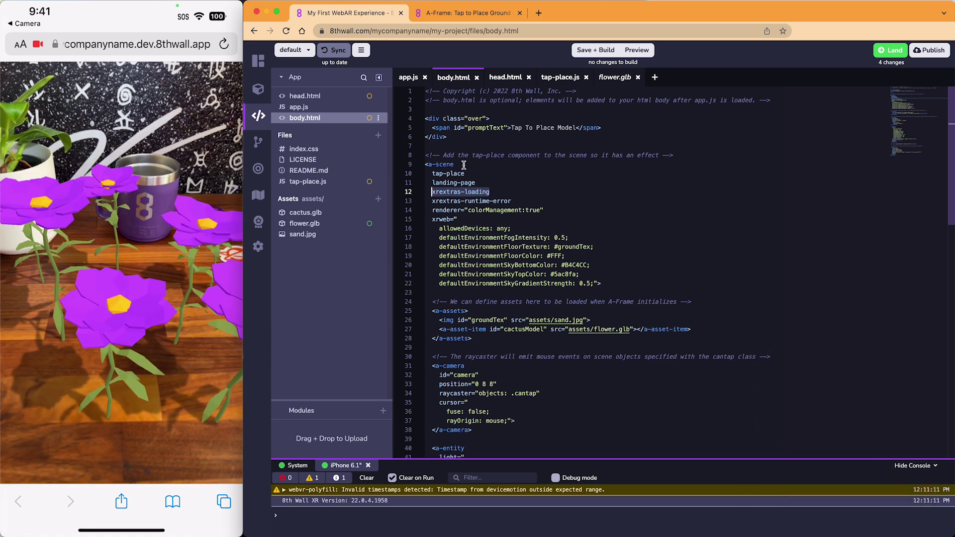
Add xrextras-gesture-detector on a new line right after the <a-scene> tag
{"action": "key", "text": "Return"}
{"action": "type", "text": "xrextras"}
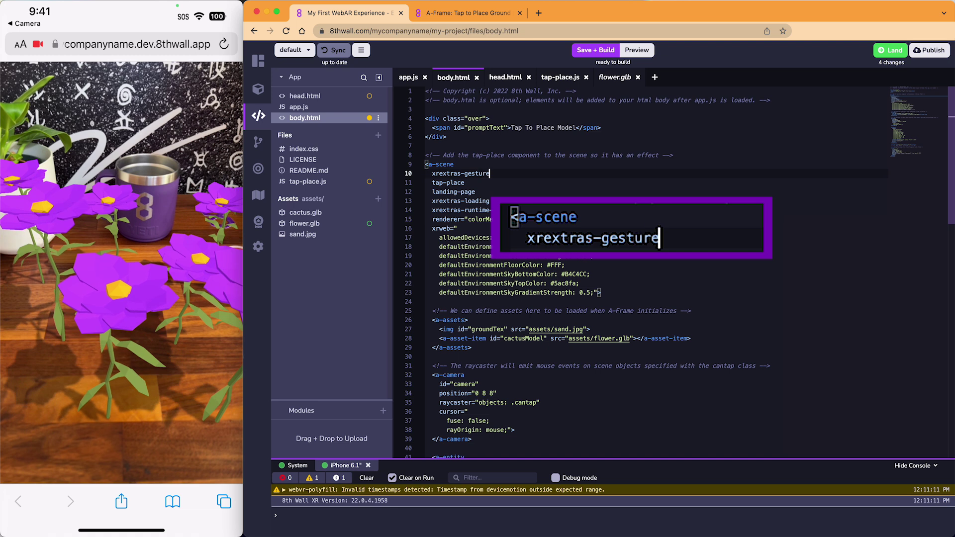
{"action": "type", "text": "-gesture-"}
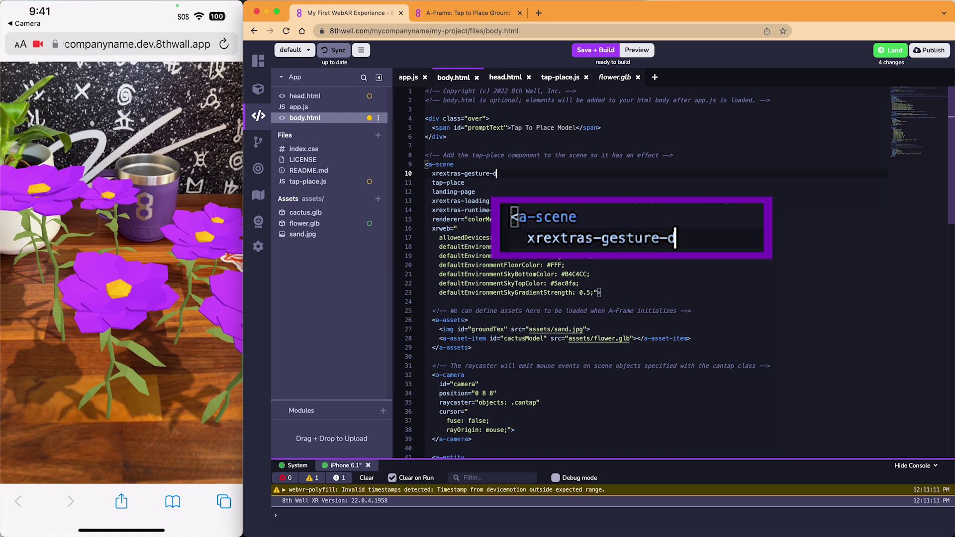
{"action": "type", "text": "detector"}
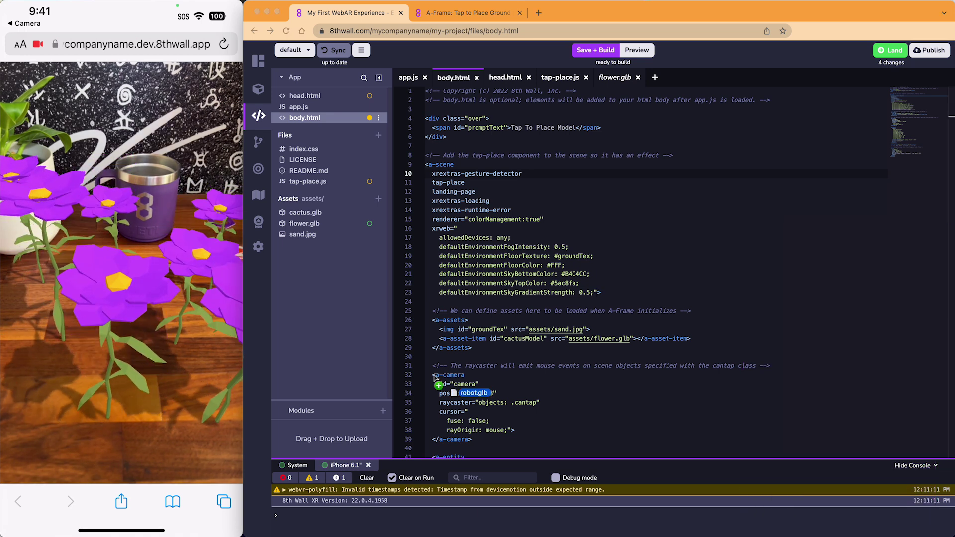
Upload robot.glb to Assets and preview the robot model
{"action": "left_click_drag", "start_coordinate": [458, 396], "coordinate": [314, 261]}
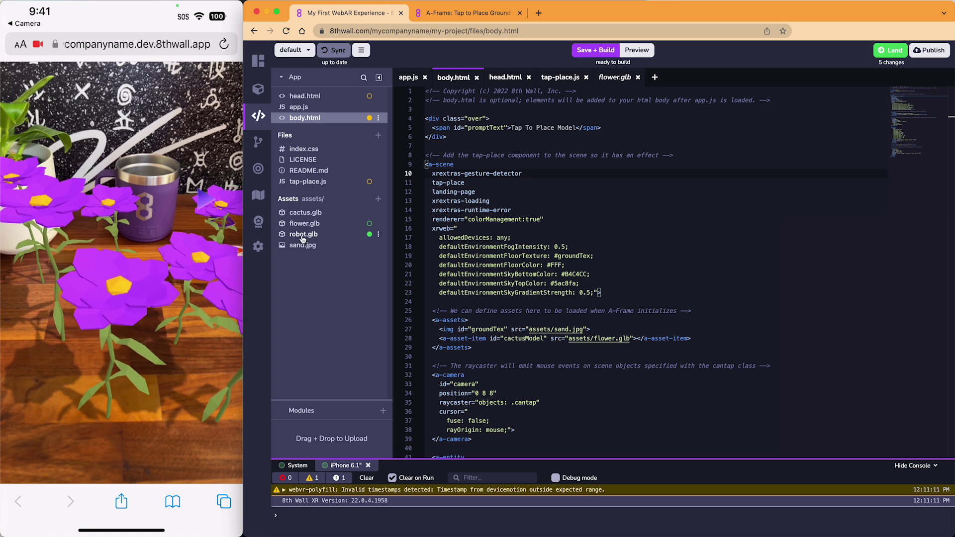
{"action": "left_click", "coordinate": [303, 234]}
{"action": "mouse_move", "coordinate": [614, 266]}
{"action": "left_mouse_down"}
{"action": "mouse_move", "coordinate": [777, 242]}
{"action": "mouse_move", "coordinate": [716, 256]}
{"action": "left_mouse_up"}
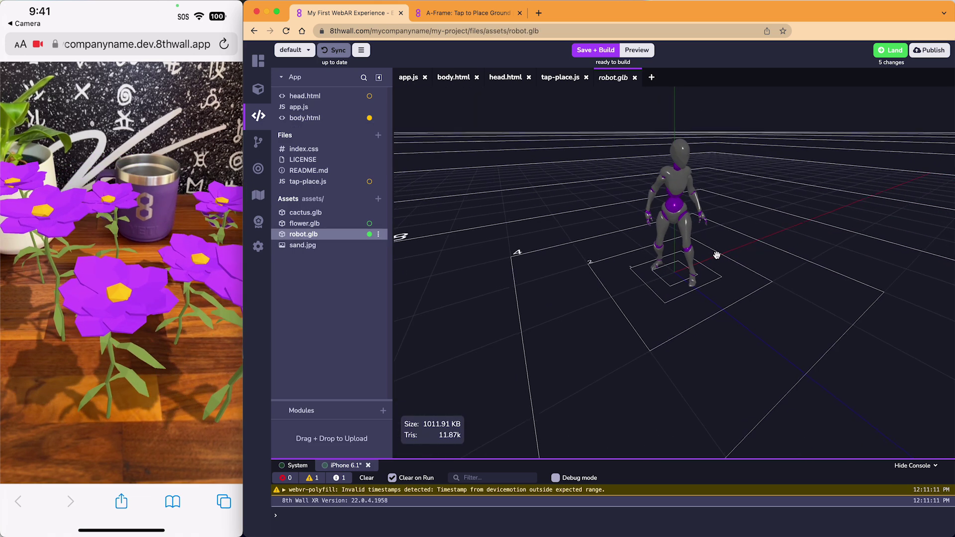
Duplicate body.html's flower asset line, giving it id robotModel and src assets/robot.glb
{"action": "left_click", "coordinate": [304, 118]}
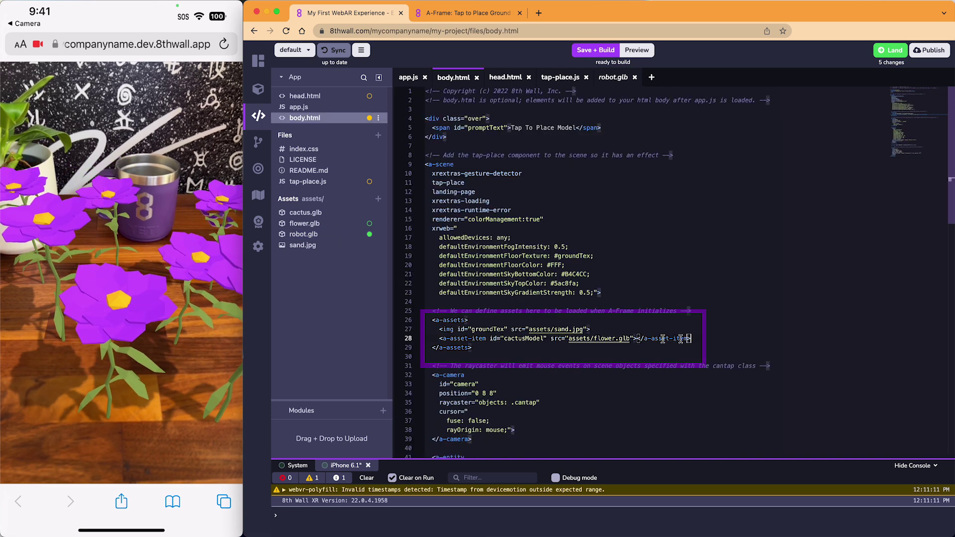
{"action": "left_click_drag", "start_coordinate": [662, 338], "coordinate": [439, 340]}
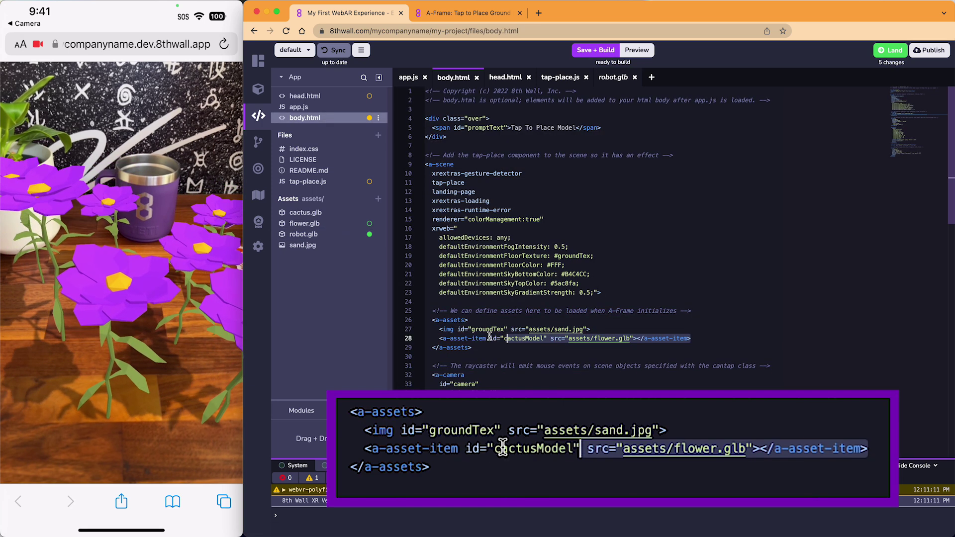
{"action": "left_click", "coordinate": [689, 338]}
{"action": "key", "text": "Return"}
{"action": "type", "text": "<a-asset-item id=\"cactusModel\" src=\"assets/flower.glb\"></a-asset-item>"}
{"action": "left_click", "coordinate": [526, 348]}
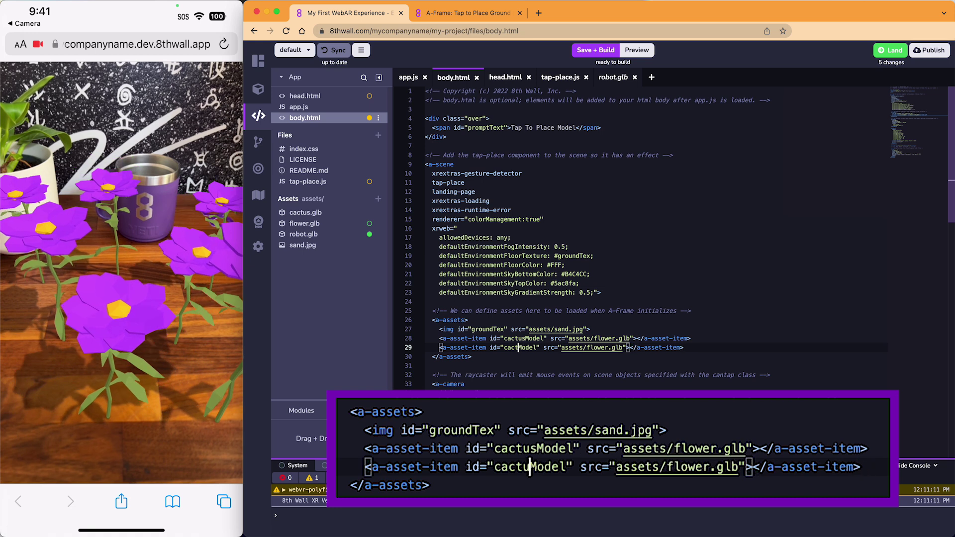
{"action": "key", "text": "BackSpace"}
{"action": "key", "text": "BackSpace"}
{"action": "key", "text": "BackSpace"}
{"action": "type", "text": "robot"}
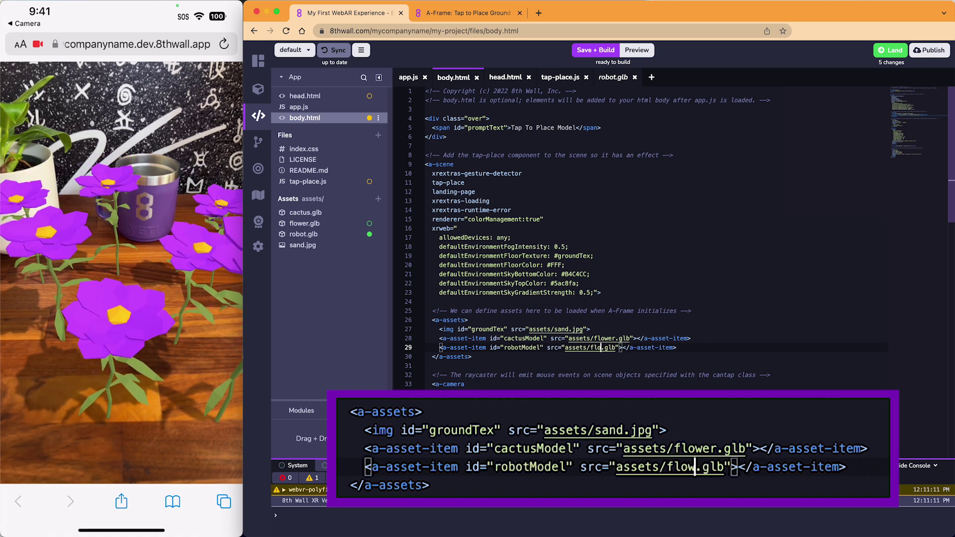
{"action": "scroll", "coordinate": [657, 345], "scroll_direction": "down", "scroll_amount": 3}
{"action": "scroll", "coordinate": [657, 345], "scroll_direction": "down", "scroll_amount": 3}
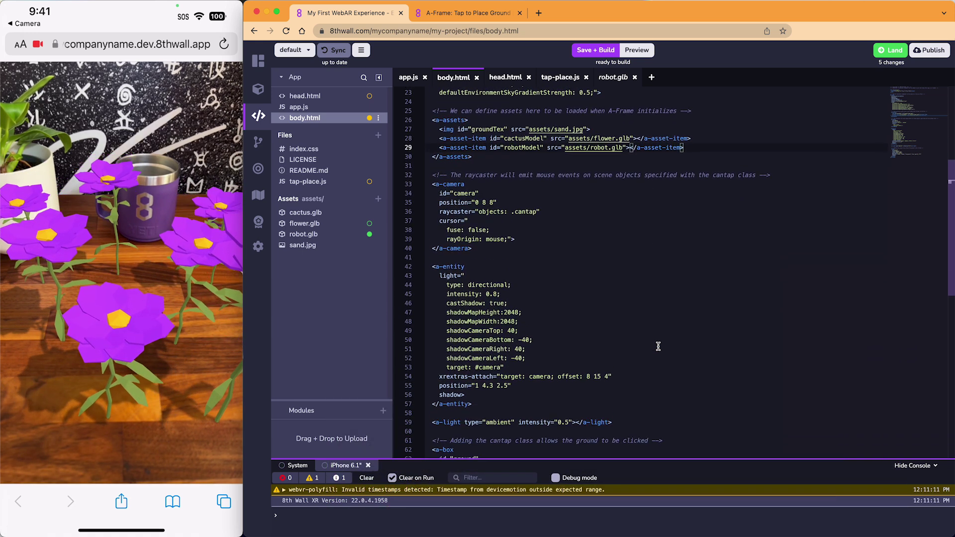
{"action": "scroll", "coordinate": [658, 346], "scroll_direction": "down", "scroll_amount": 3}
{"action": "scroll", "coordinate": [657, 346], "scroll_direction": "down", "scroll_amount": 2}
Below the ambient light, add a #robotModel entity with scale 3 3 3, looping idle animation and xrextras-hold-drag
{"action": "left_click", "coordinate": [621, 280]}
{"action": "key", "text": "Return"}
{"action": "key", "text": "Return"}
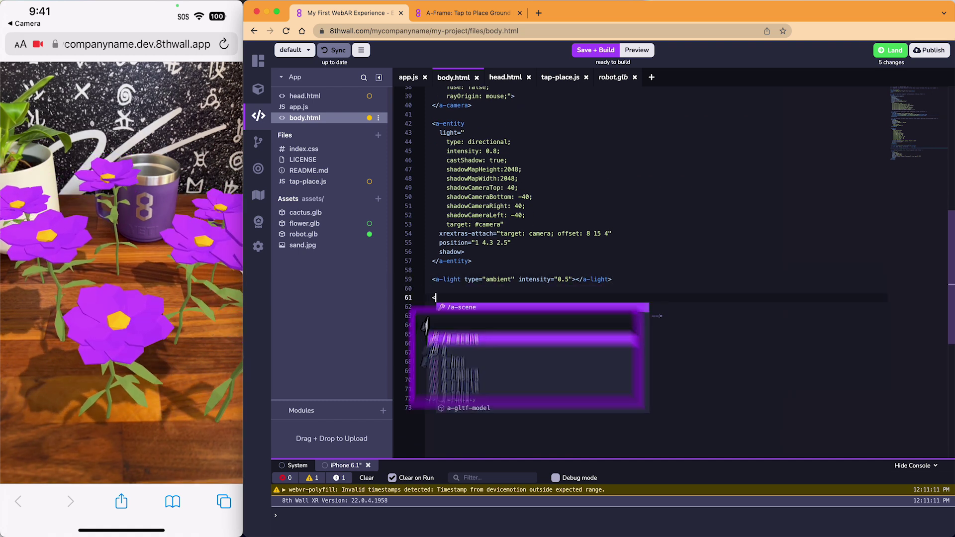
{"action": "type", "text": "<a-en"}
{"action": "key", "text": "Return"}
{"action": "key", "text": "Return"}
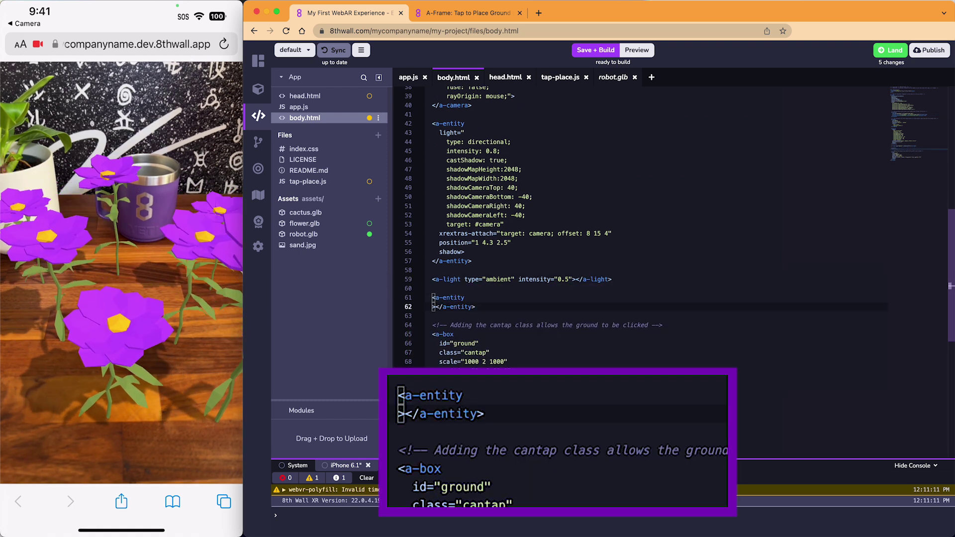
{"action": "key", "text": "Return"}
{"action": "type", "text": "gltf-model=\"#"}
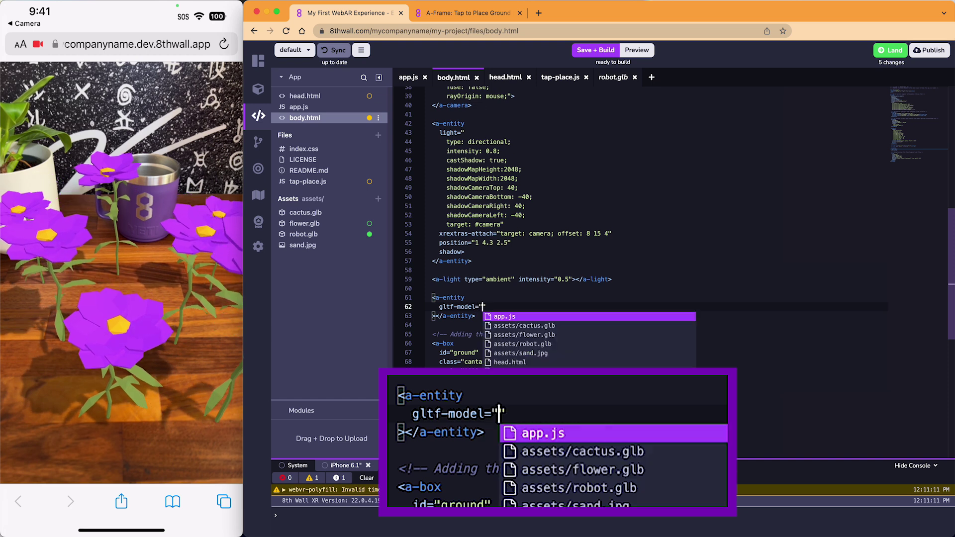
{"action": "type", "text": "robotModel"}
{"action": "key", "text": "Return"}
{"action": "type", "text": "sca"}
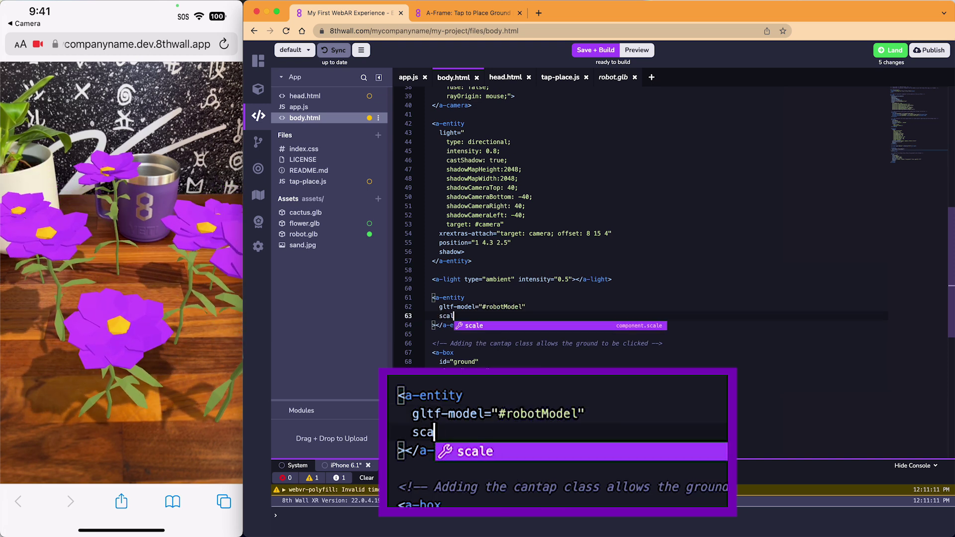
{"action": "type", "text": "le=\"3 3 3"}
{"action": "key", "text": "Return"}
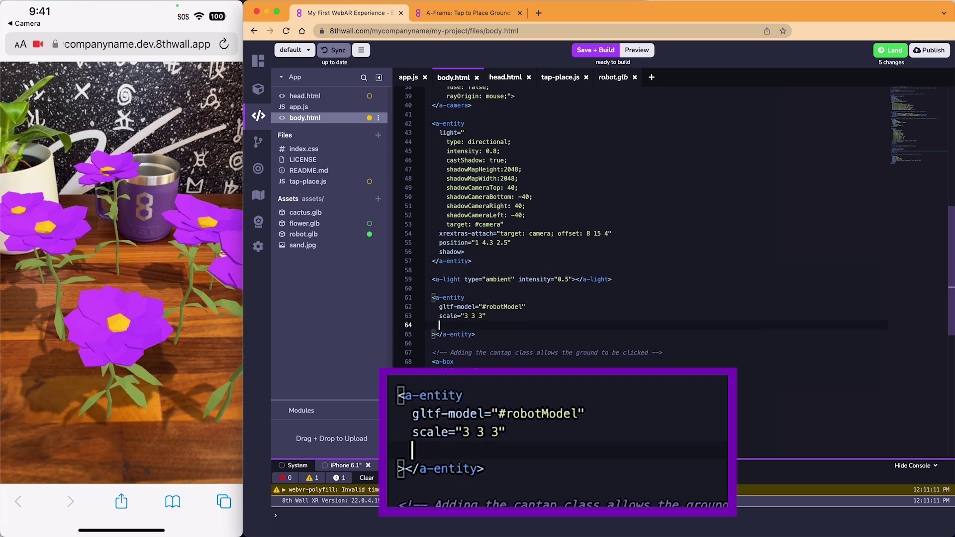
{"action": "type", "text": "animation-mixer=\""}
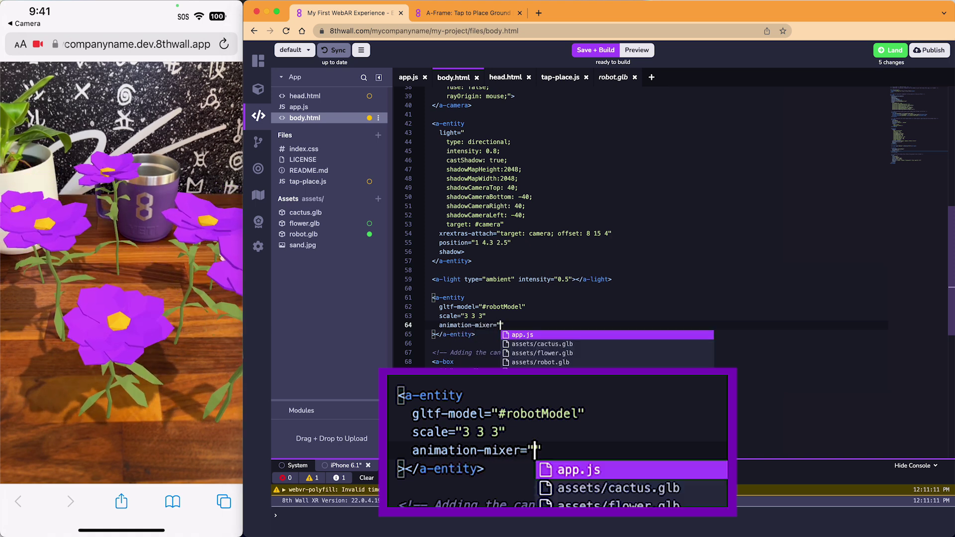
{"action": "type", "text": "clip: idle; loop: repeat"}
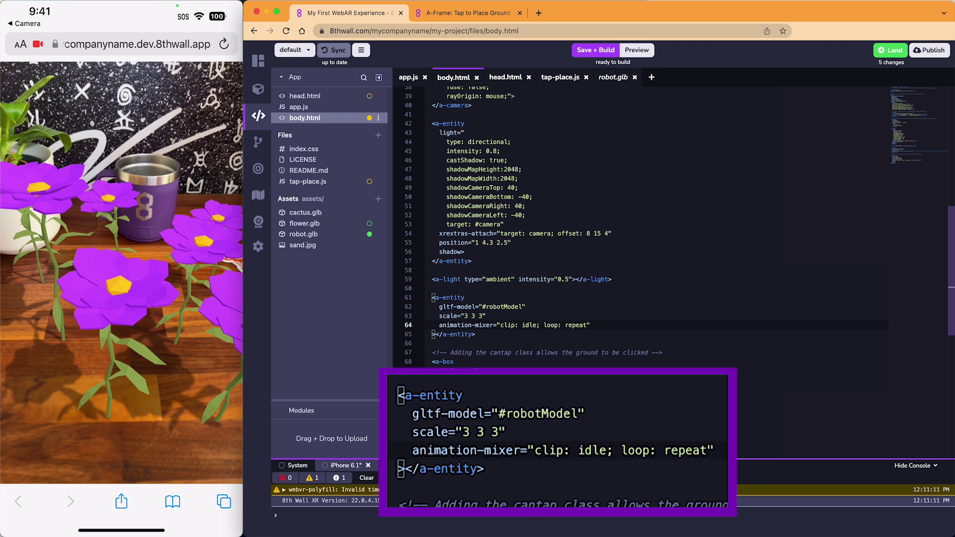
{"action": "key", "text": "Return"}
{"action": "type", "text": "xrextras-hold-dra"}
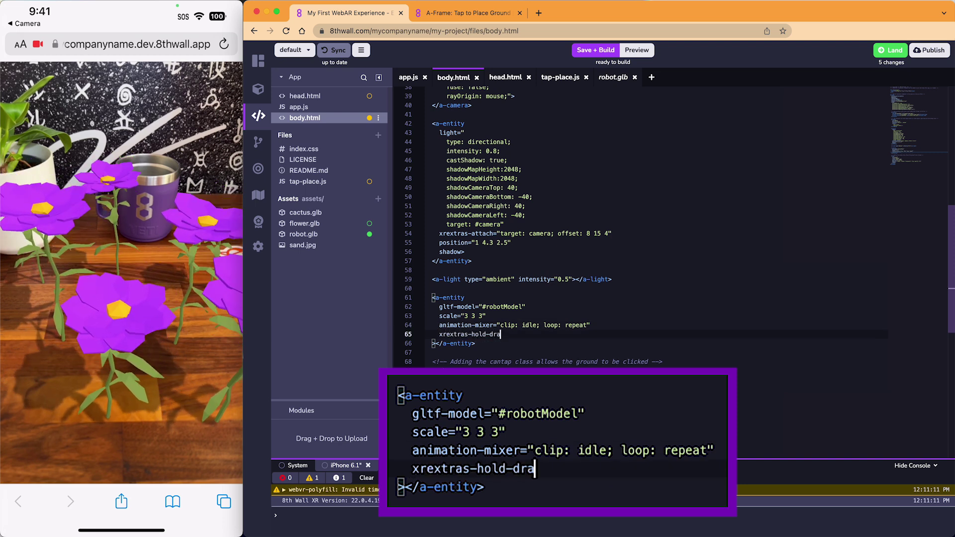
{"action": "type", "text": "g"}
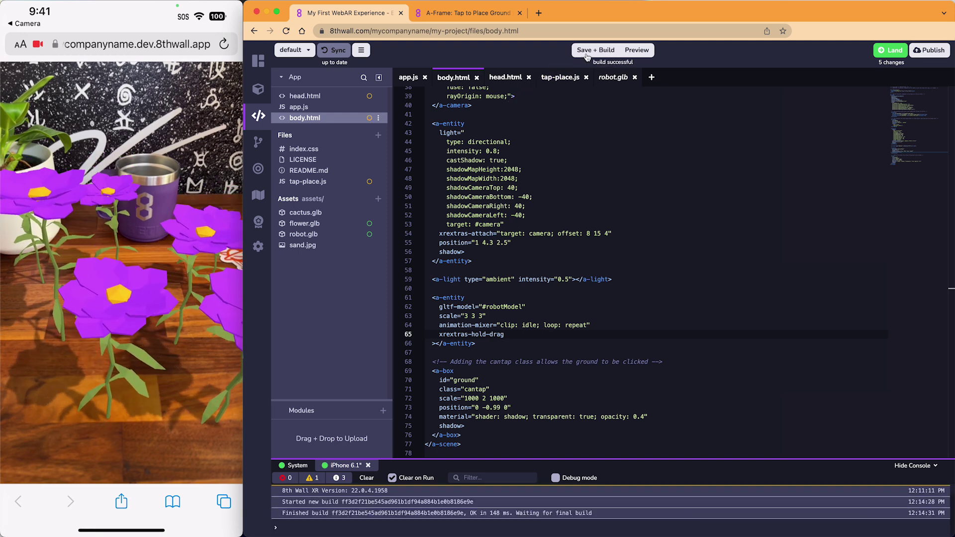
Save and build so the idle robot loads among the tabletop flowers in the phone preview
{"action": "left_click", "coordinate": [588, 56]}
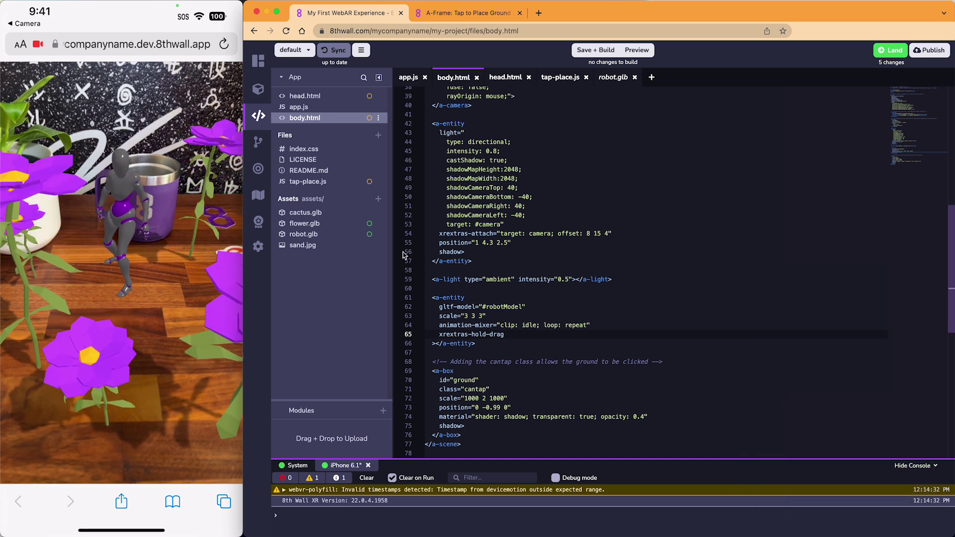
Import the Reflections Module from Public Modules and enlarge the modules list to show it
{"action": "left_click", "coordinate": [383, 410]}
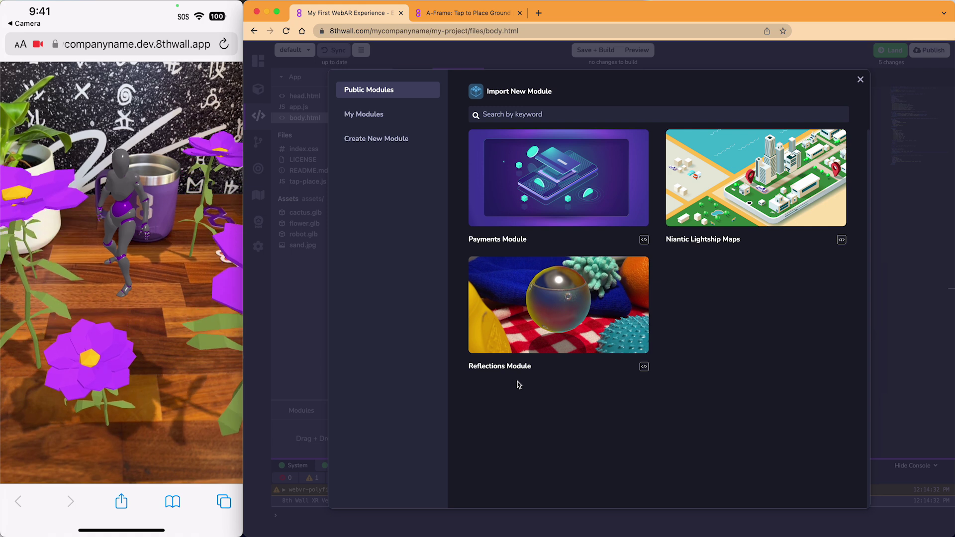
{"action": "left_click", "coordinate": [535, 316]}
{"action": "left_click", "coordinate": [685, 183]}
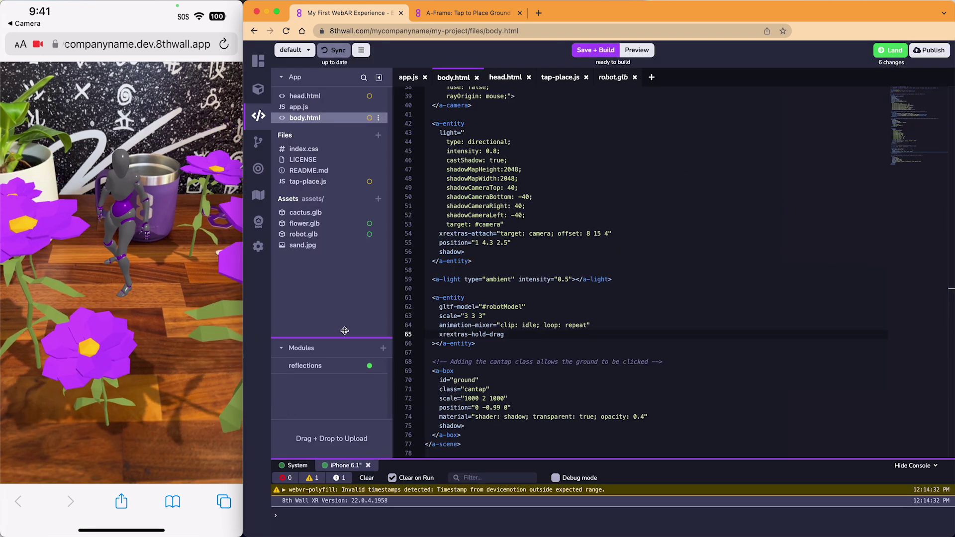
{"action": "left_click_drag", "start_coordinate": [345, 331], "coordinate": [344, 323]}
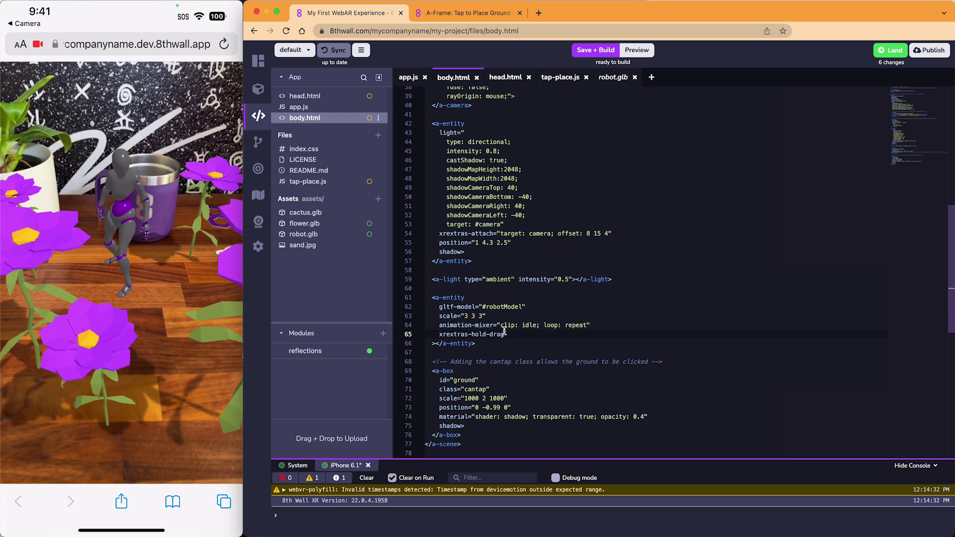
Add reflections="type: realtime" to the robot entity and Save + Build
{"action": "key", "text": "Return"}
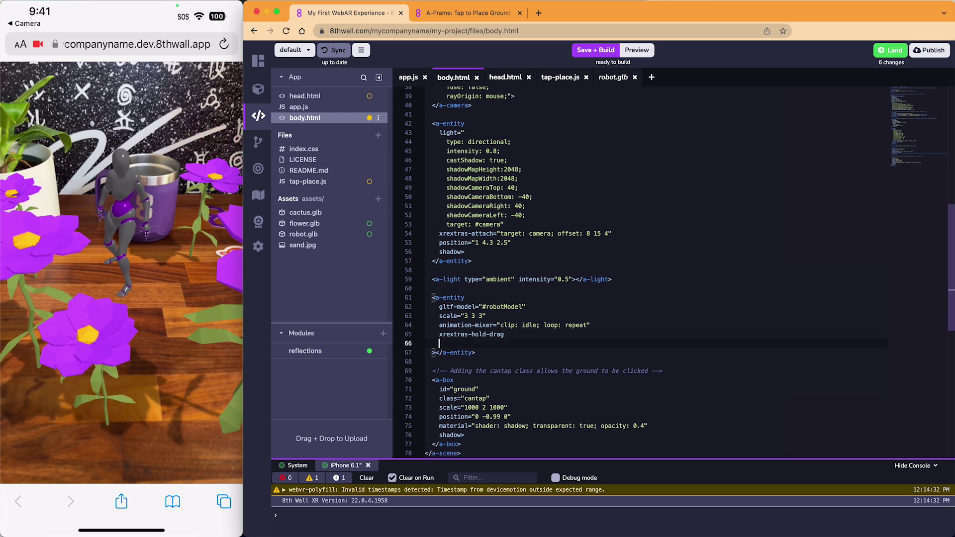
{"action": "type", "text": "reflections"}
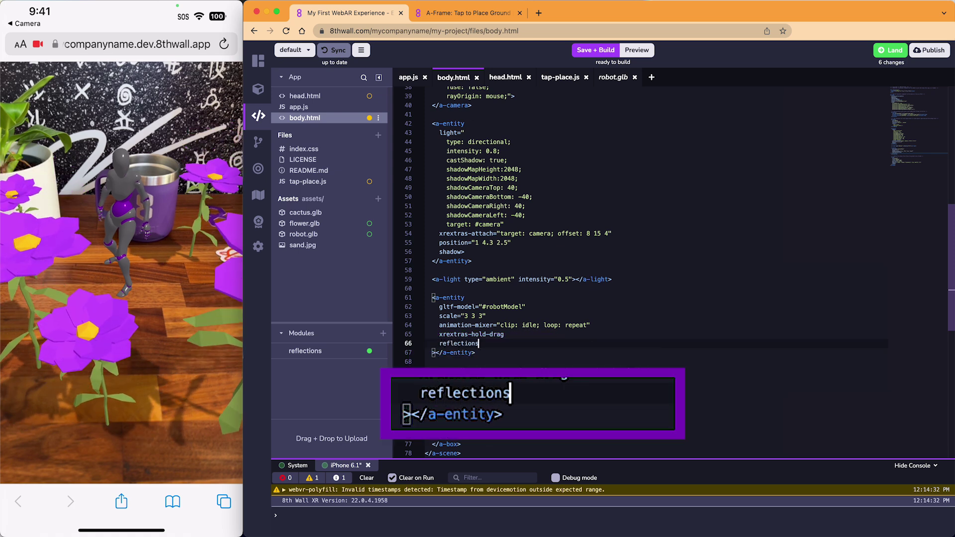
{"action": "type", "text": "=\"type: realtime"}
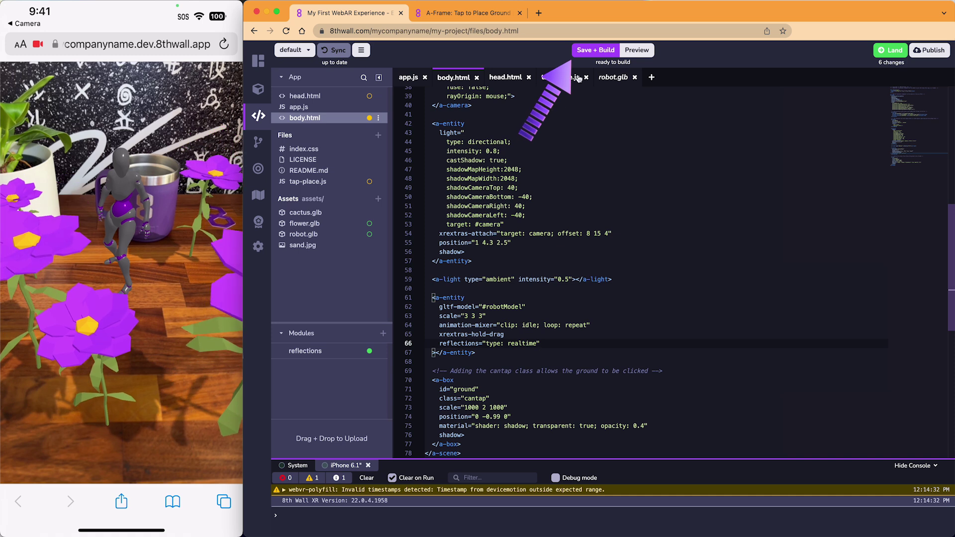
{"action": "left_click", "coordinate": [595, 50]}
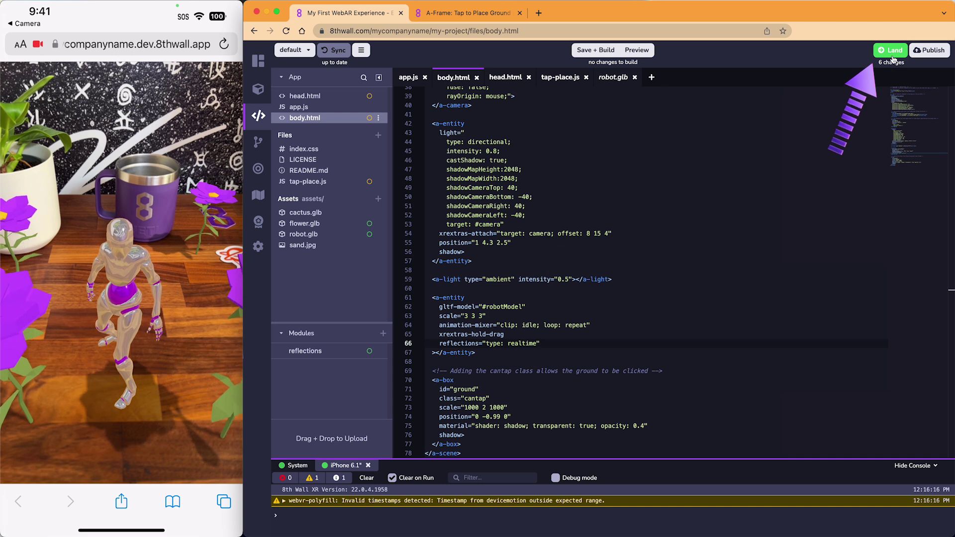
Land the six changed files with the message 'add robot and replace cactus with flowers'
{"action": "left_click", "coordinate": [893, 51]}
{"action": "scroll", "coordinate": [691, 187], "scroll_direction": "down", "scroll_amount": 2}
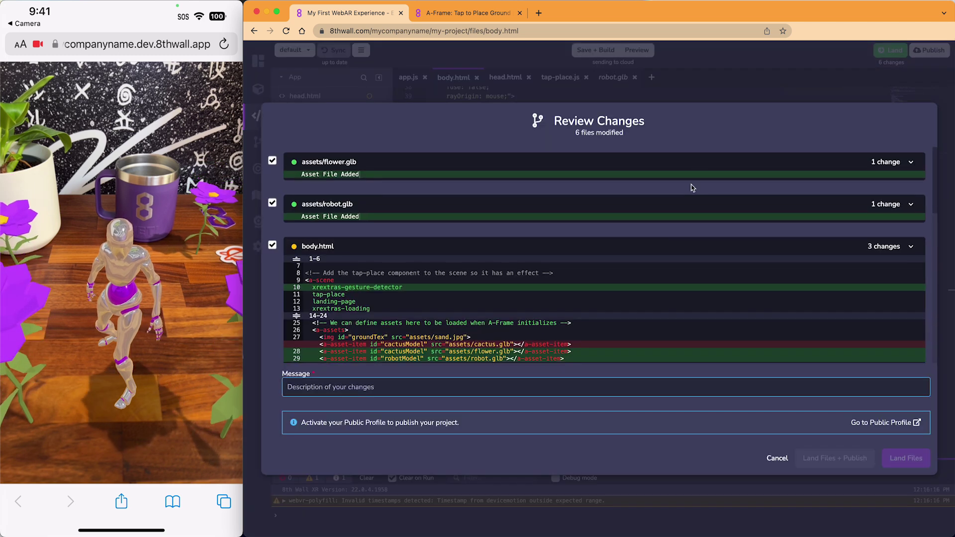
{"action": "scroll", "coordinate": [691, 187], "scroll_direction": "down", "scroll_amount": 3}
{"action": "scroll", "coordinate": [691, 188], "scroll_direction": "down", "scroll_amount": 1}
{"action": "scroll", "coordinate": [691, 186], "scroll_direction": "down", "scroll_amount": 2}
{"action": "scroll", "coordinate": [691, 185], "scroll_direction": "down", "scroll_amount": 1}
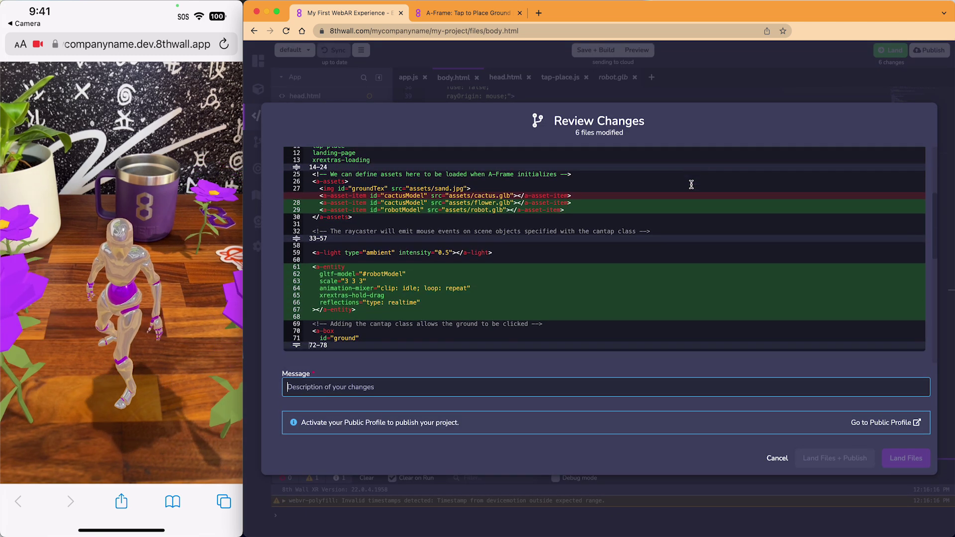
{"action": "scroll", "coordinate": [691, 185], "scroll_direction": "down", "scroll_amount": 1}
{"action": "scroll", "coordinate": [691, 184], "scroll_direction": "down", "scroll_amount": 2}
{"action": "scroll", "coordinate": [691, 185], "scroll_direction": "down", "scroll_amount": 2}
{"action": "scroll", "coordinate": [691, 187], "scroll_direction": "down", "scroll_amount": 2}
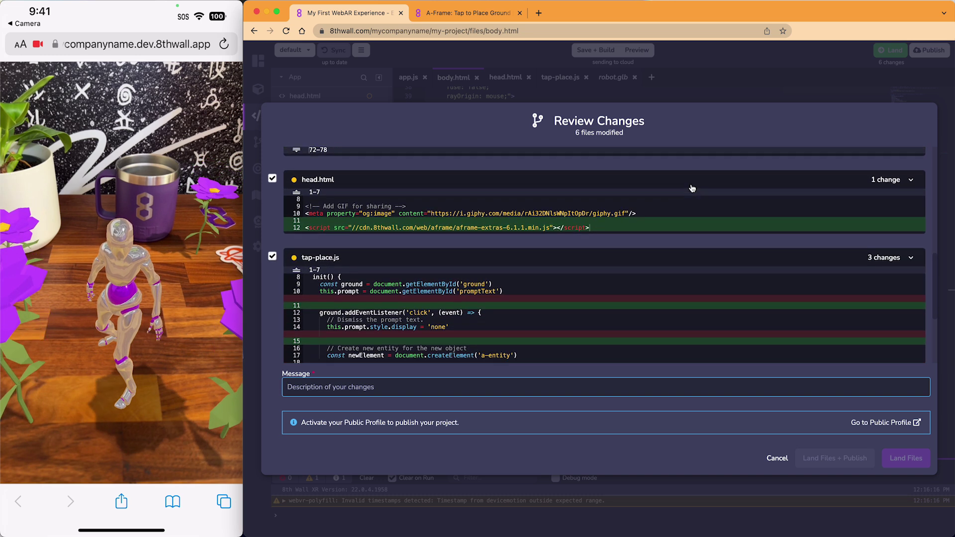
{"action": "scroll", "coordinate": [692, 188], "scroll_direction": "down", "scroll_amount": 2}
{"action": "scroll", "coordinate": [691, 185], "scroll_direction": "down", "scroll_amount": 2}
{"action": "scroll", "coordinate": [657, 216], "scroll_direction": "down", "scroll_amount": 2}
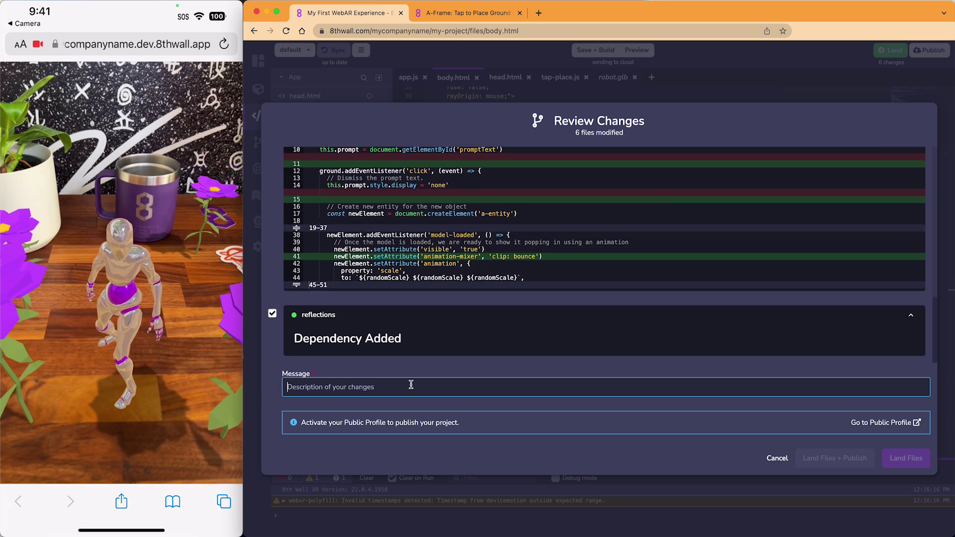
{"action": "type", "text": "add robot and replace cactus with flowers"}
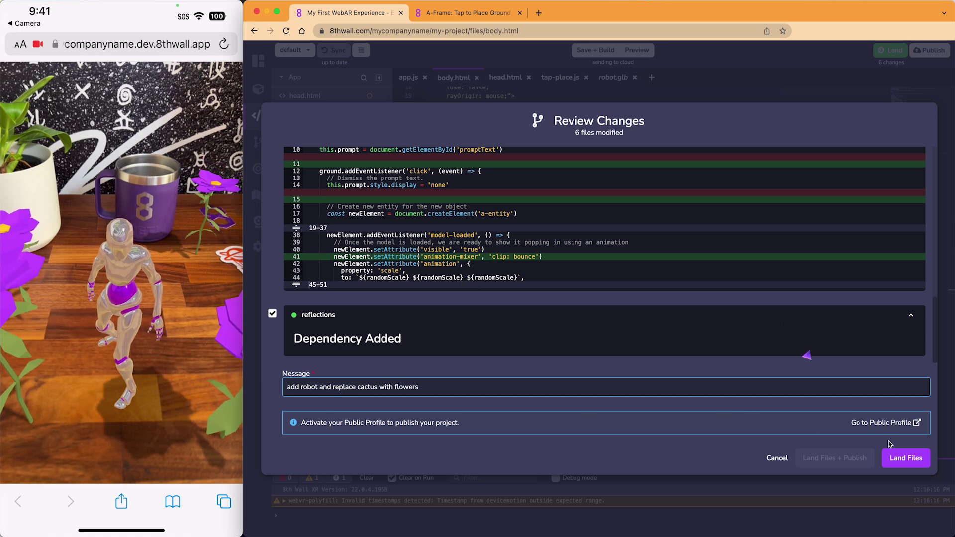
{"action": "left_click", "coordinate": [903, 457]}
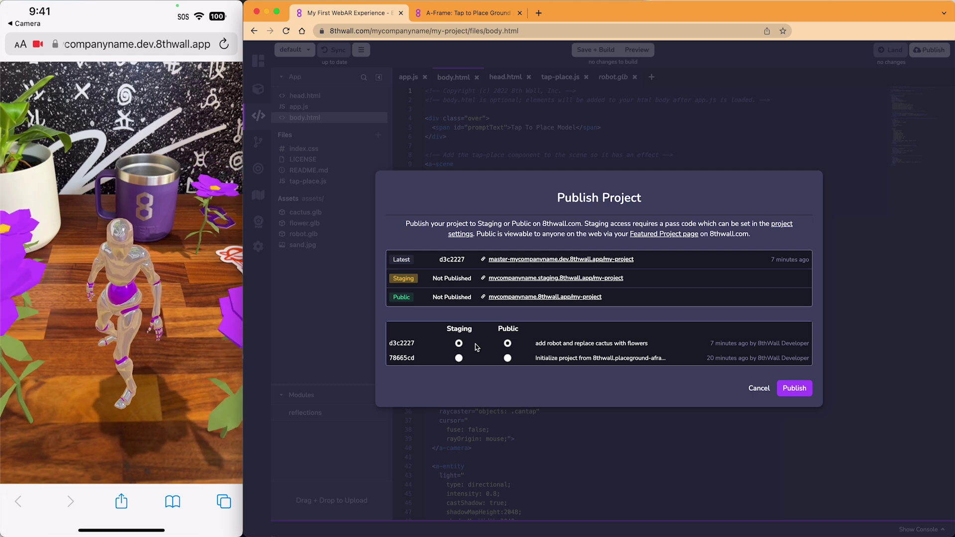
Publish the latest commit to Staging and Public for a shareable project page link
{"action": "left_click", "coordinate": [793, 389]}
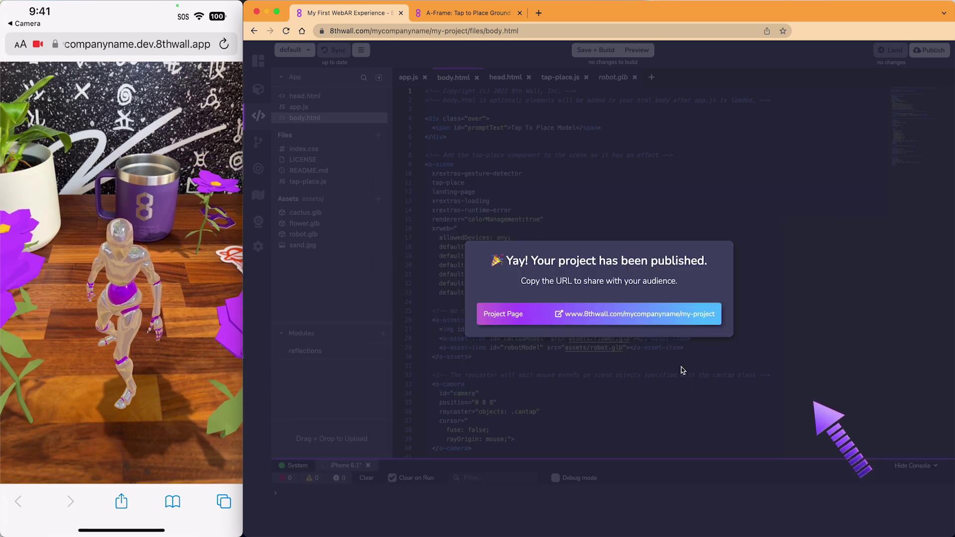